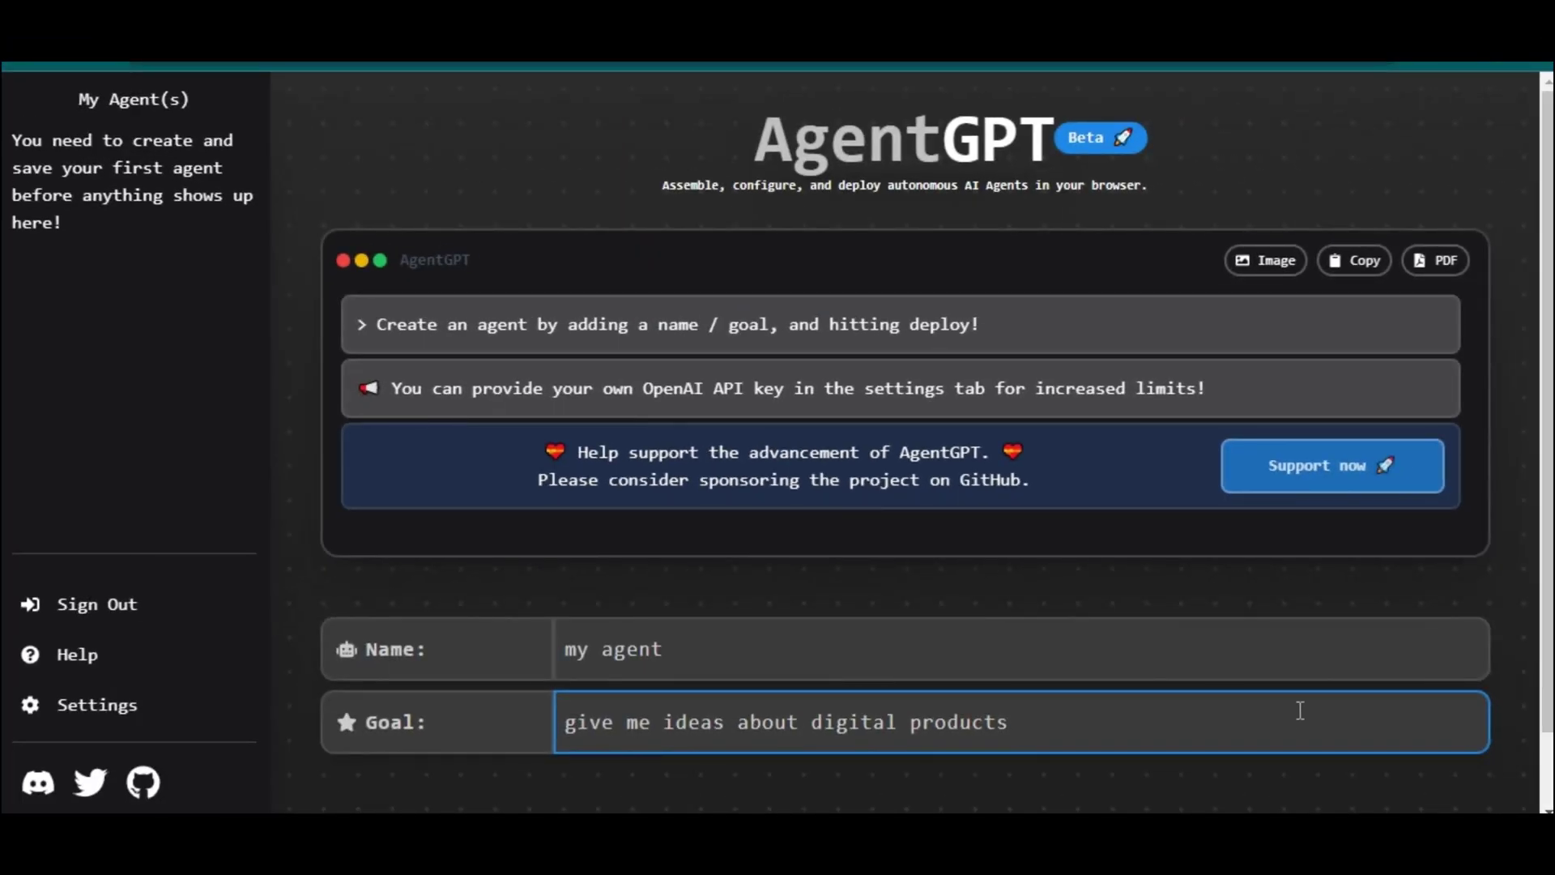
Step: Launch 'my agent' with its goal of getting ideas for digital products
key(Return)
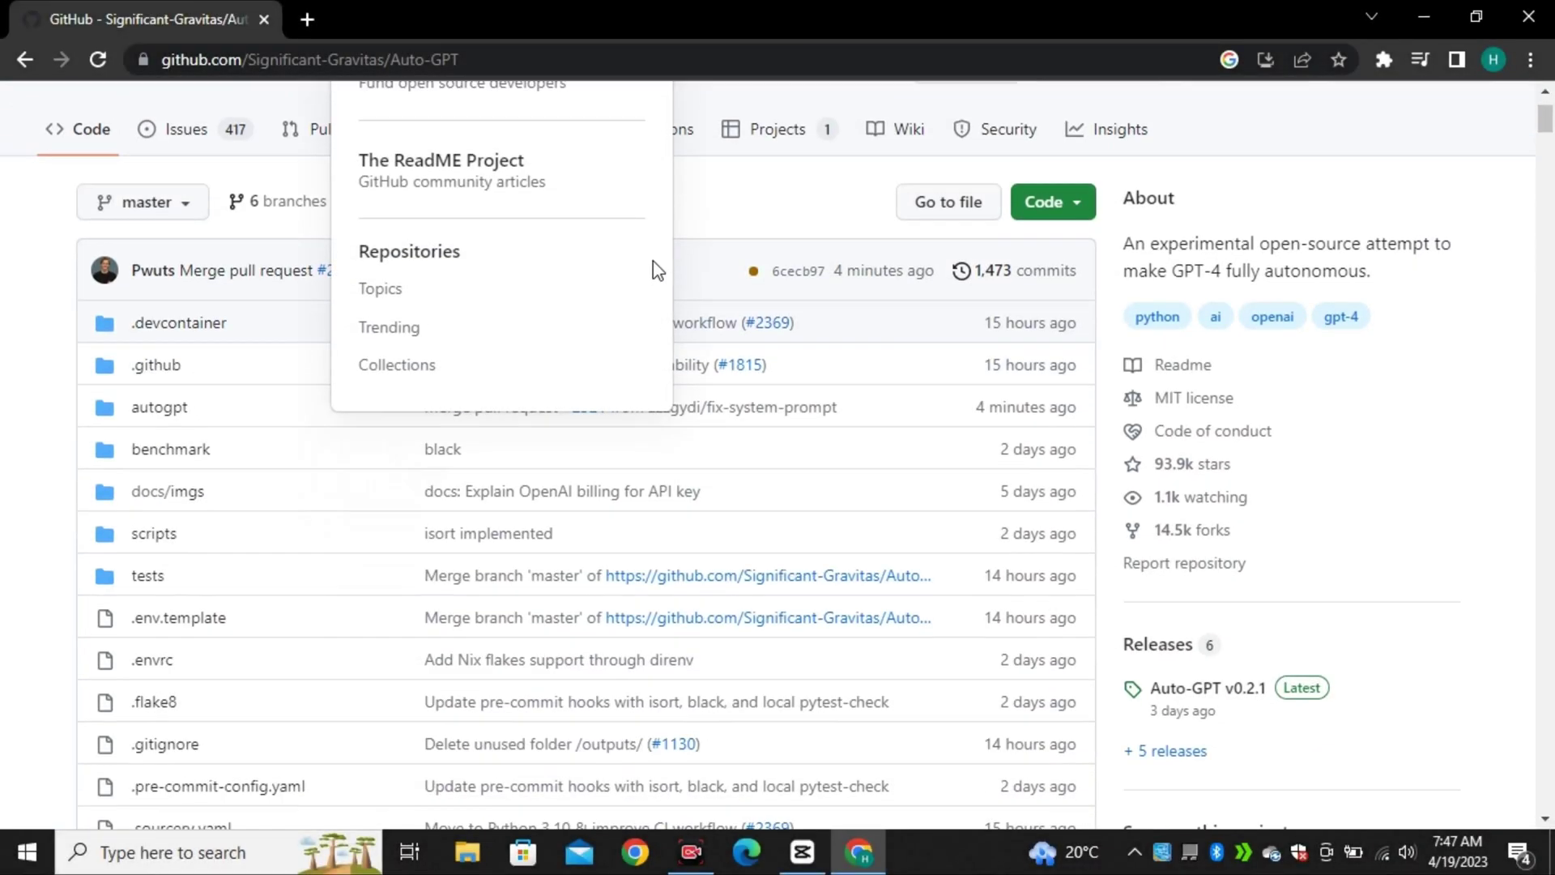
Step: Scroll down to the Auto-GPT README and play its embedded demo video
scroll(486, 250, down, 2)
scroll(468, 312, down, 5)
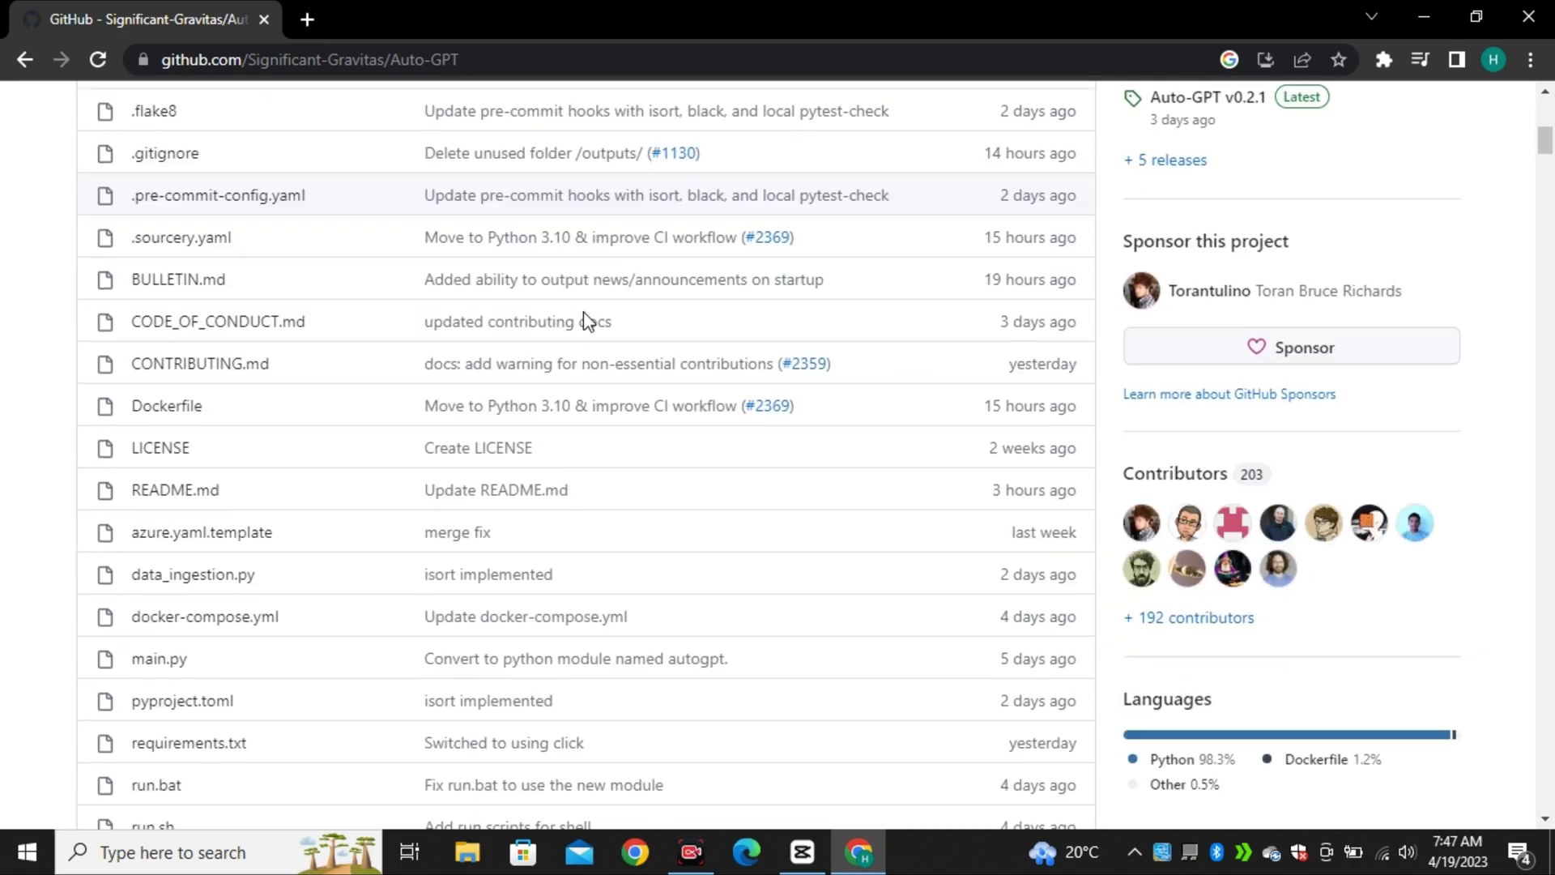
scroll(588, 320, down, 15)
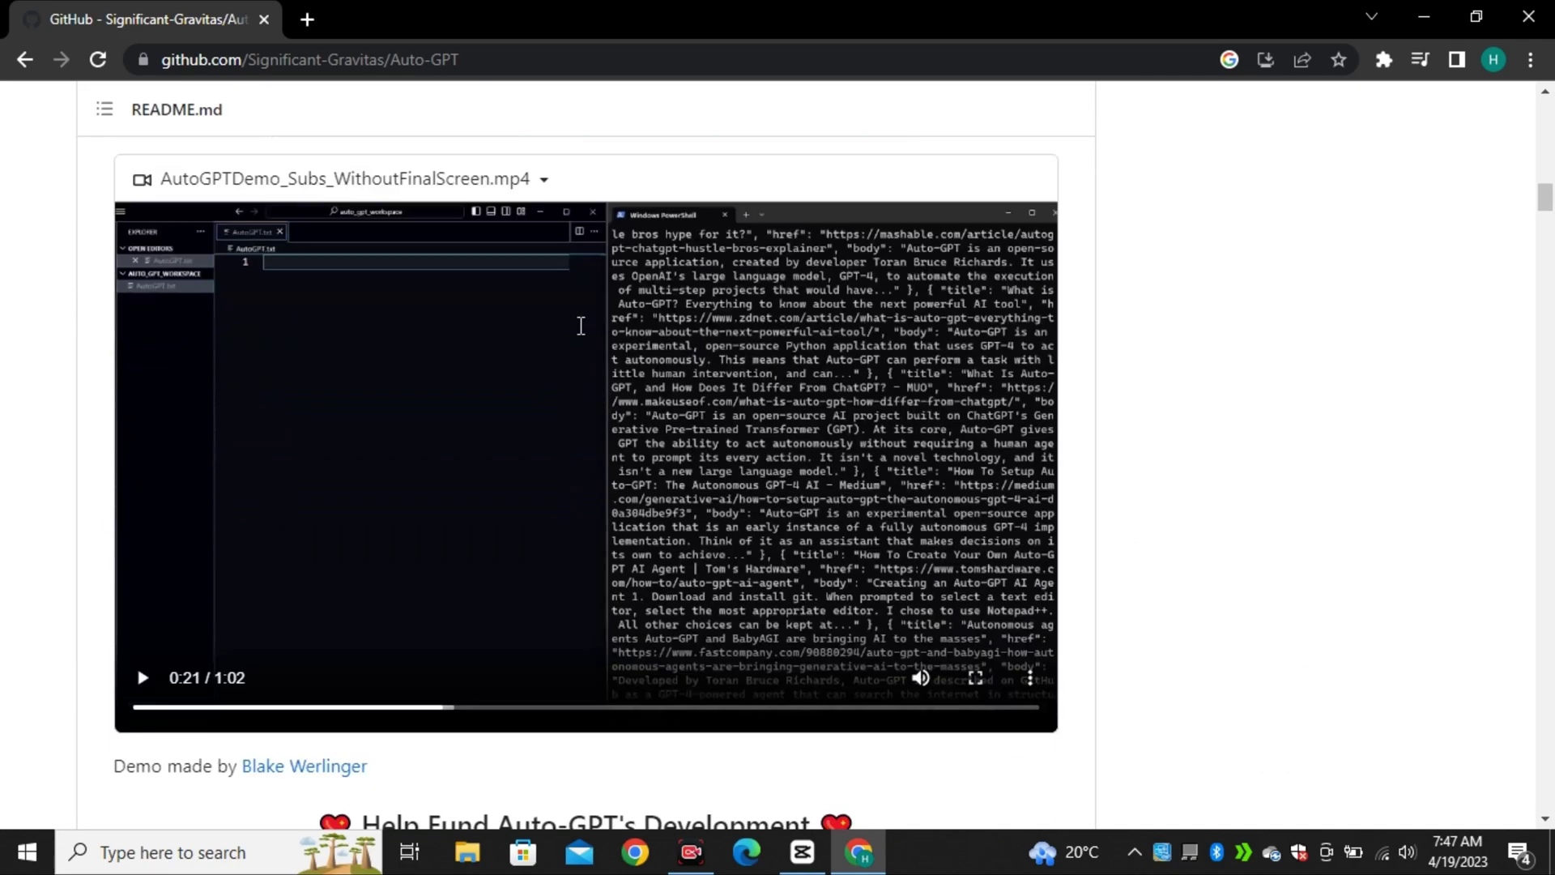
scroll(581, 326, down, 2)
scroll(512, 343, up, 3)
click(736, 709)
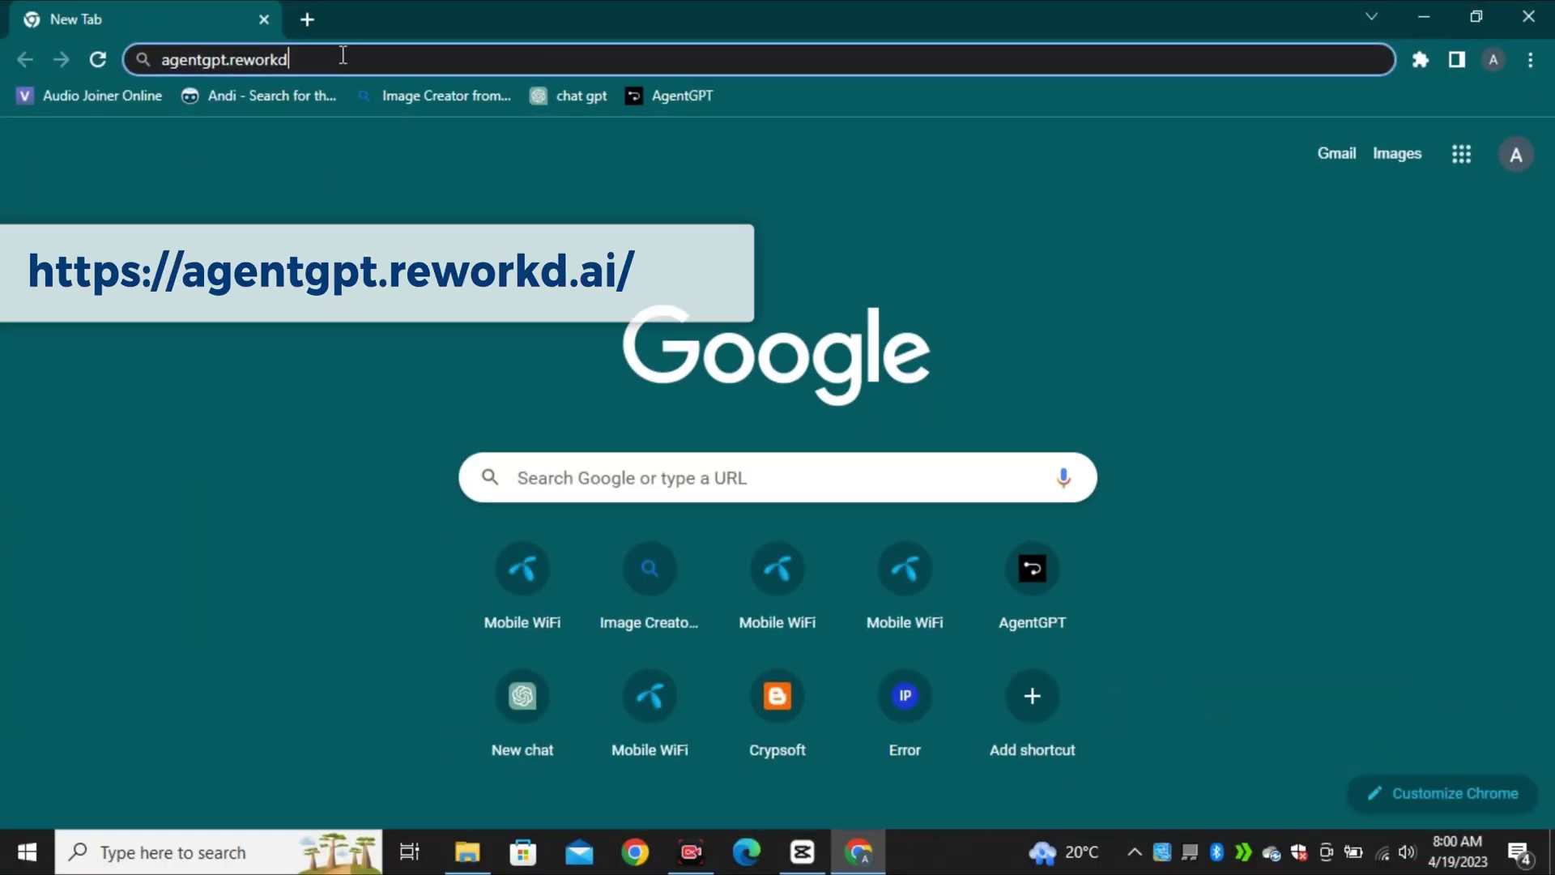
Step: Go to agentgpt.reworkd.ai and open AgentGPT's Settings to add an API key
text(.aoi)
key(BackSpace)
key(BackSpace)
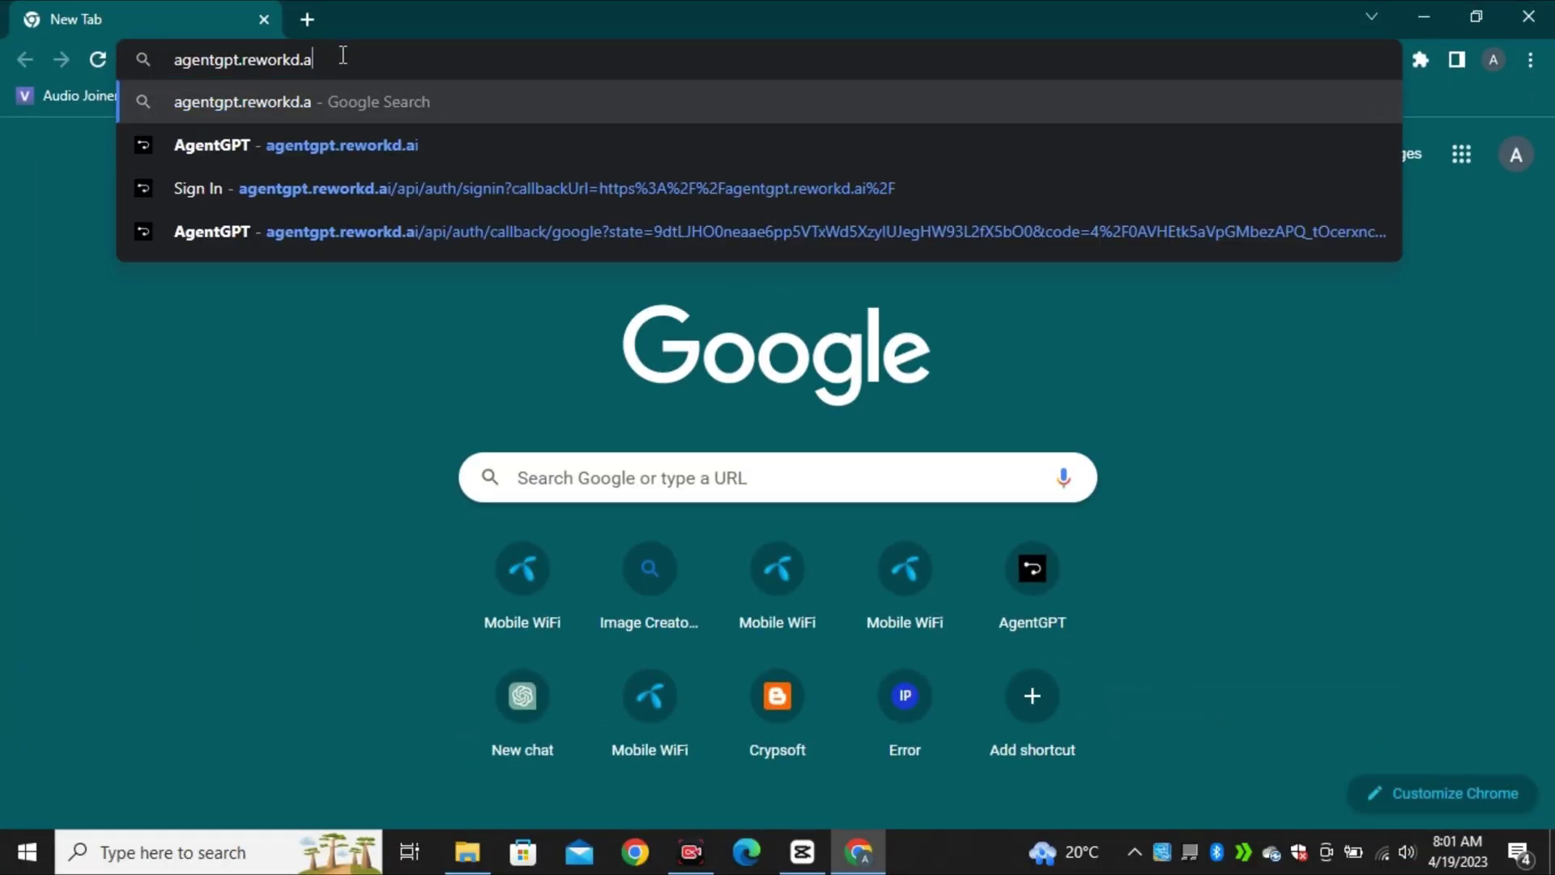
text(o)
key(BackSpace)
text(i)
key(Return)
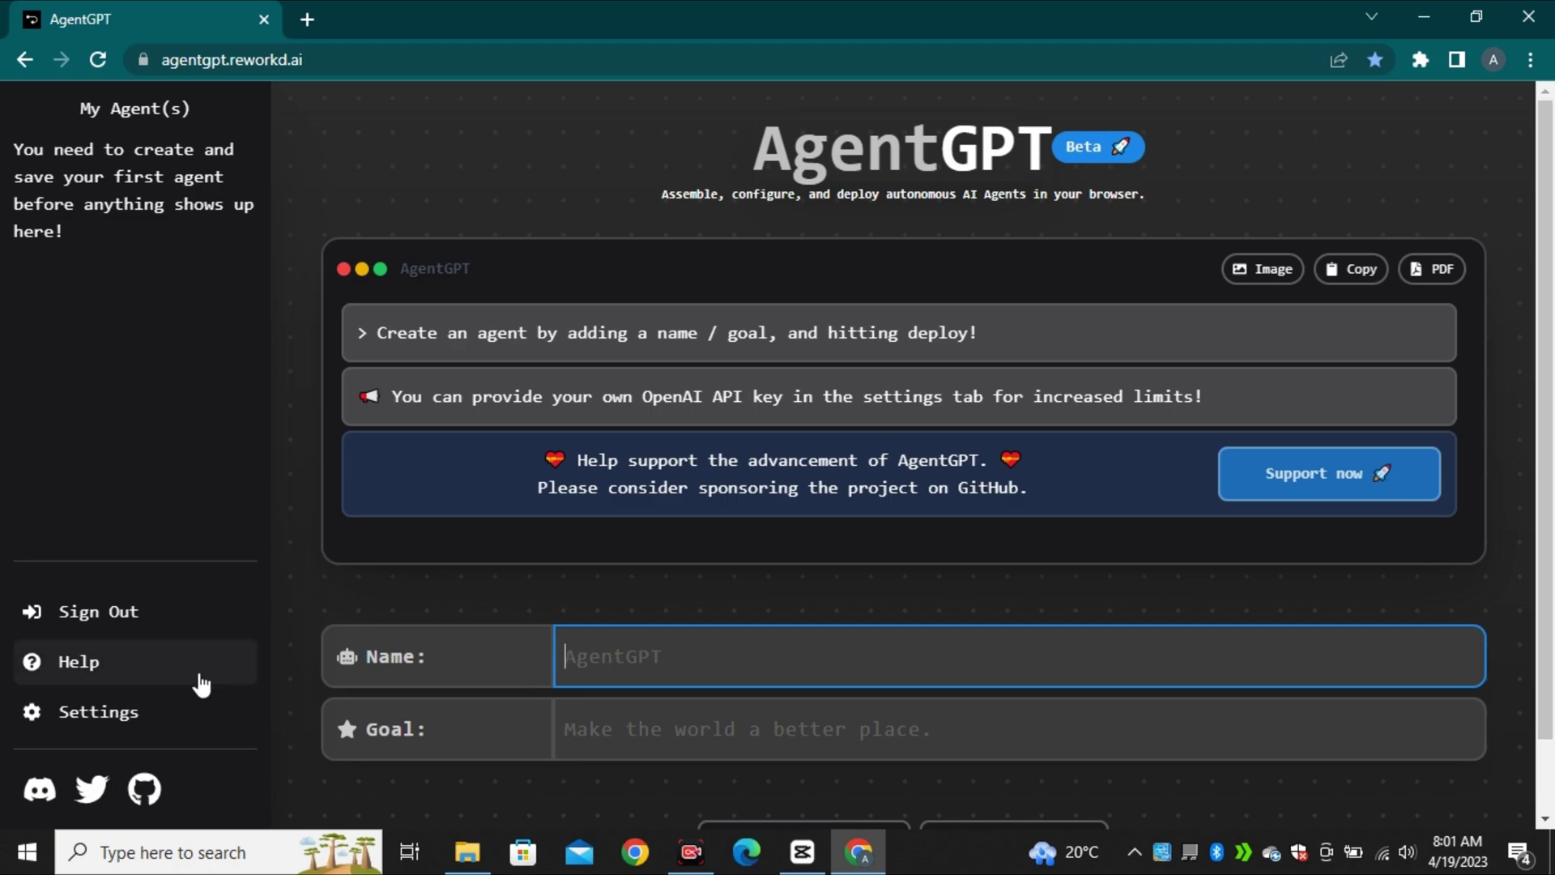
click(128, 704)
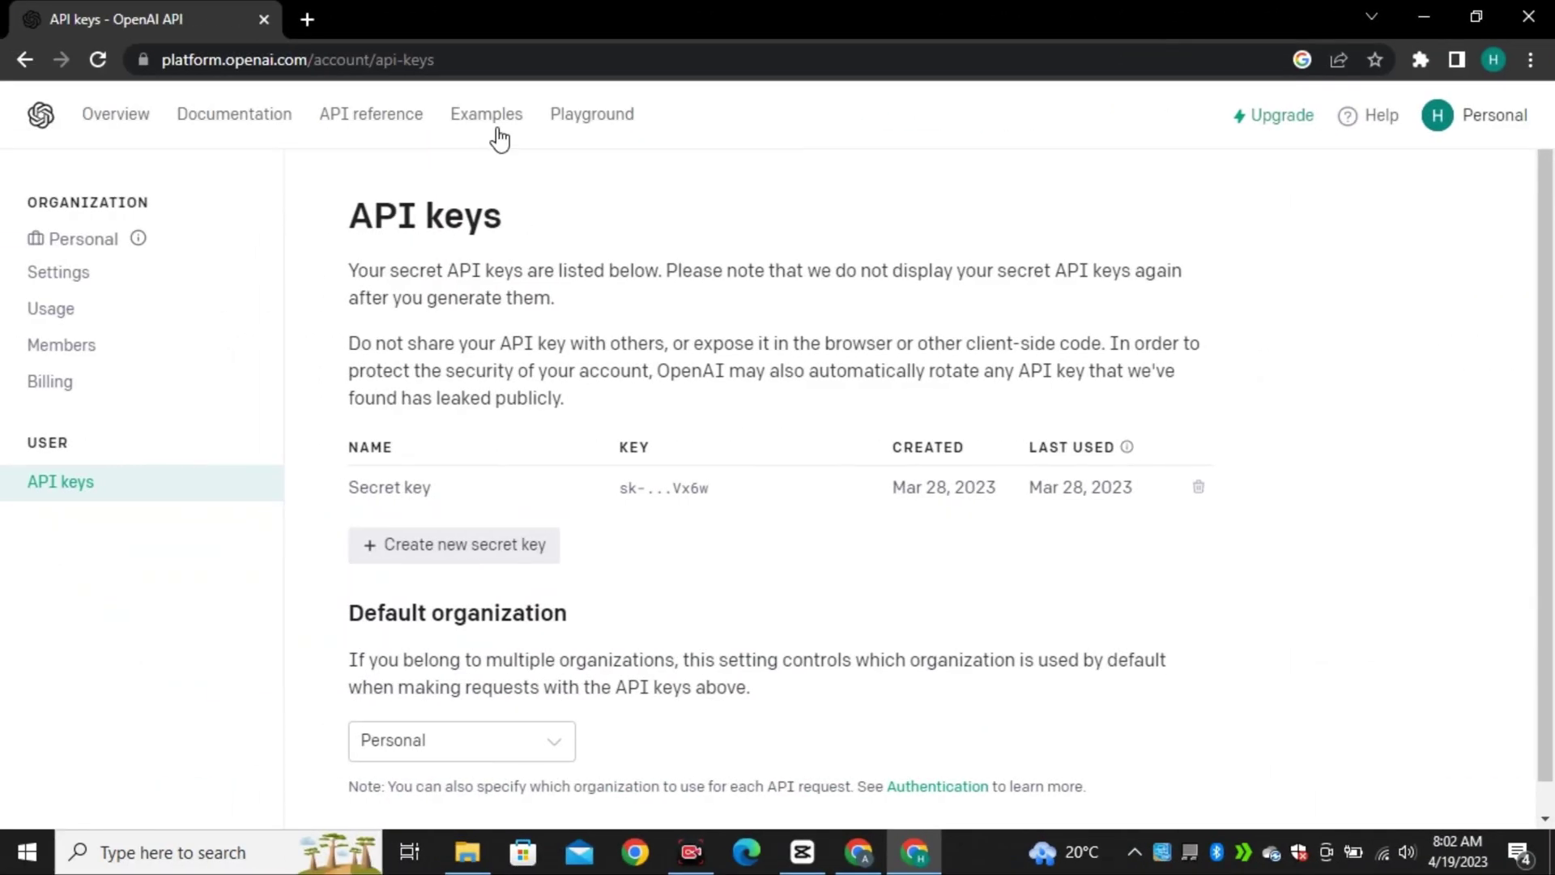
Step: Create a new OpenAI secret key named 'ai'
click(468, 65)
click(479, 54)
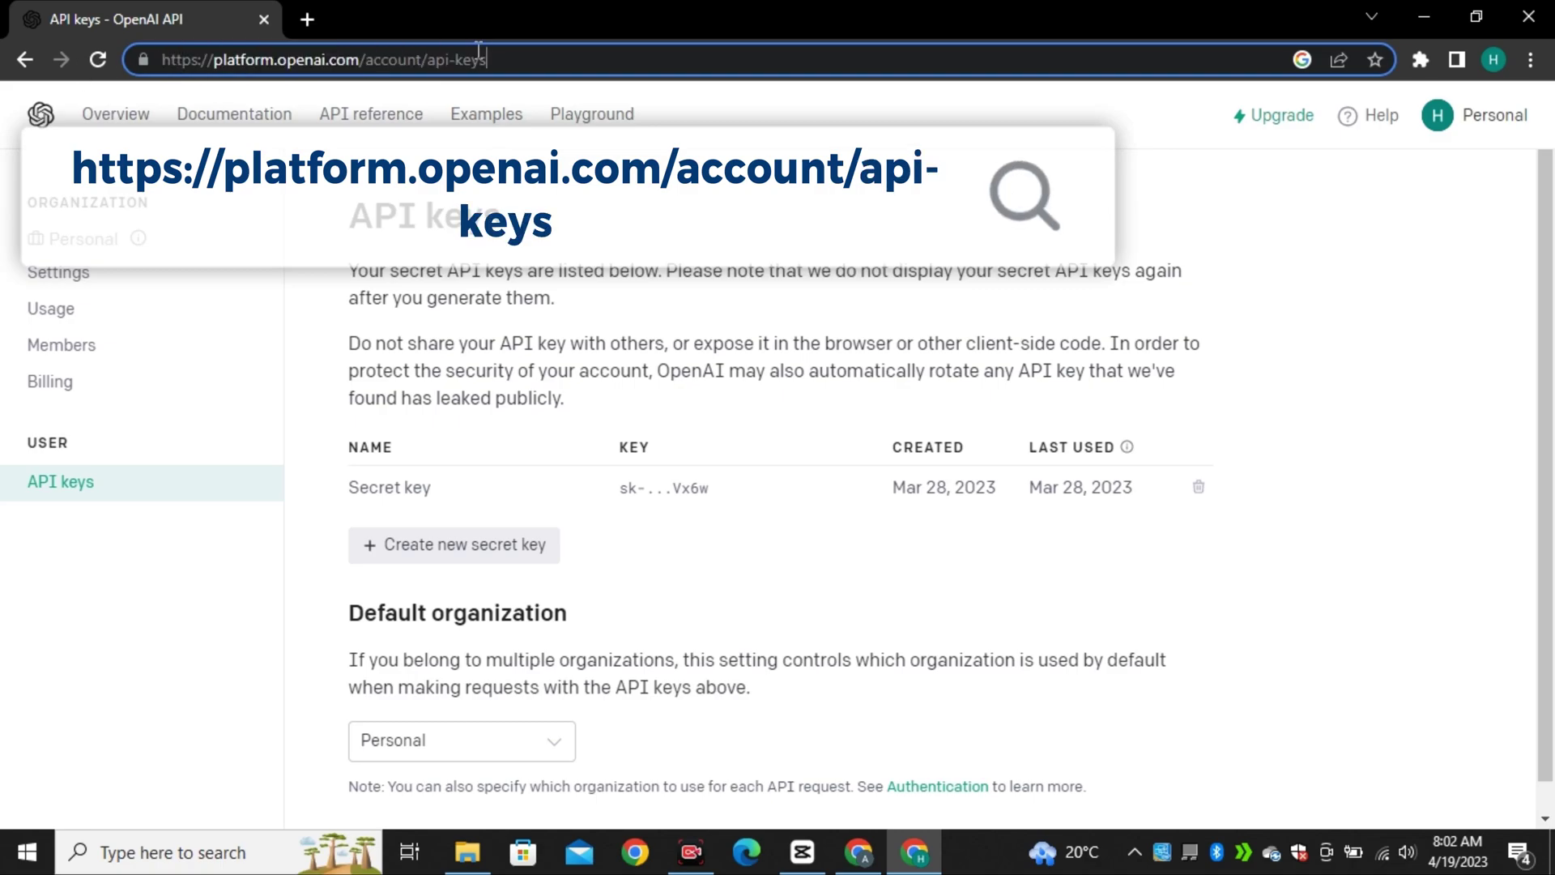
click(461, 546)
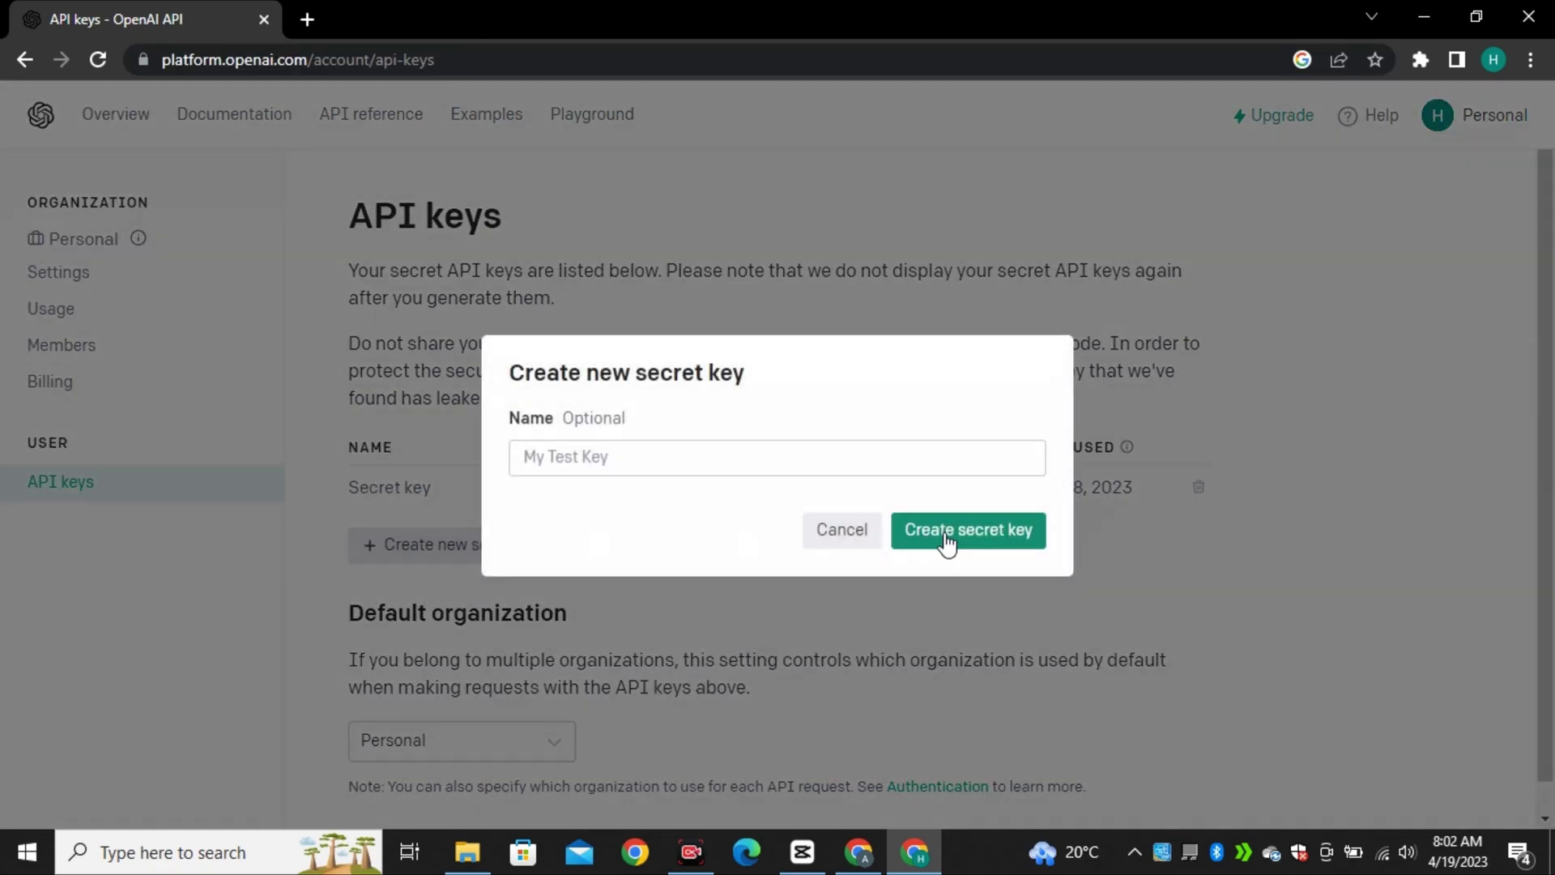
text(ai)
key(Return)
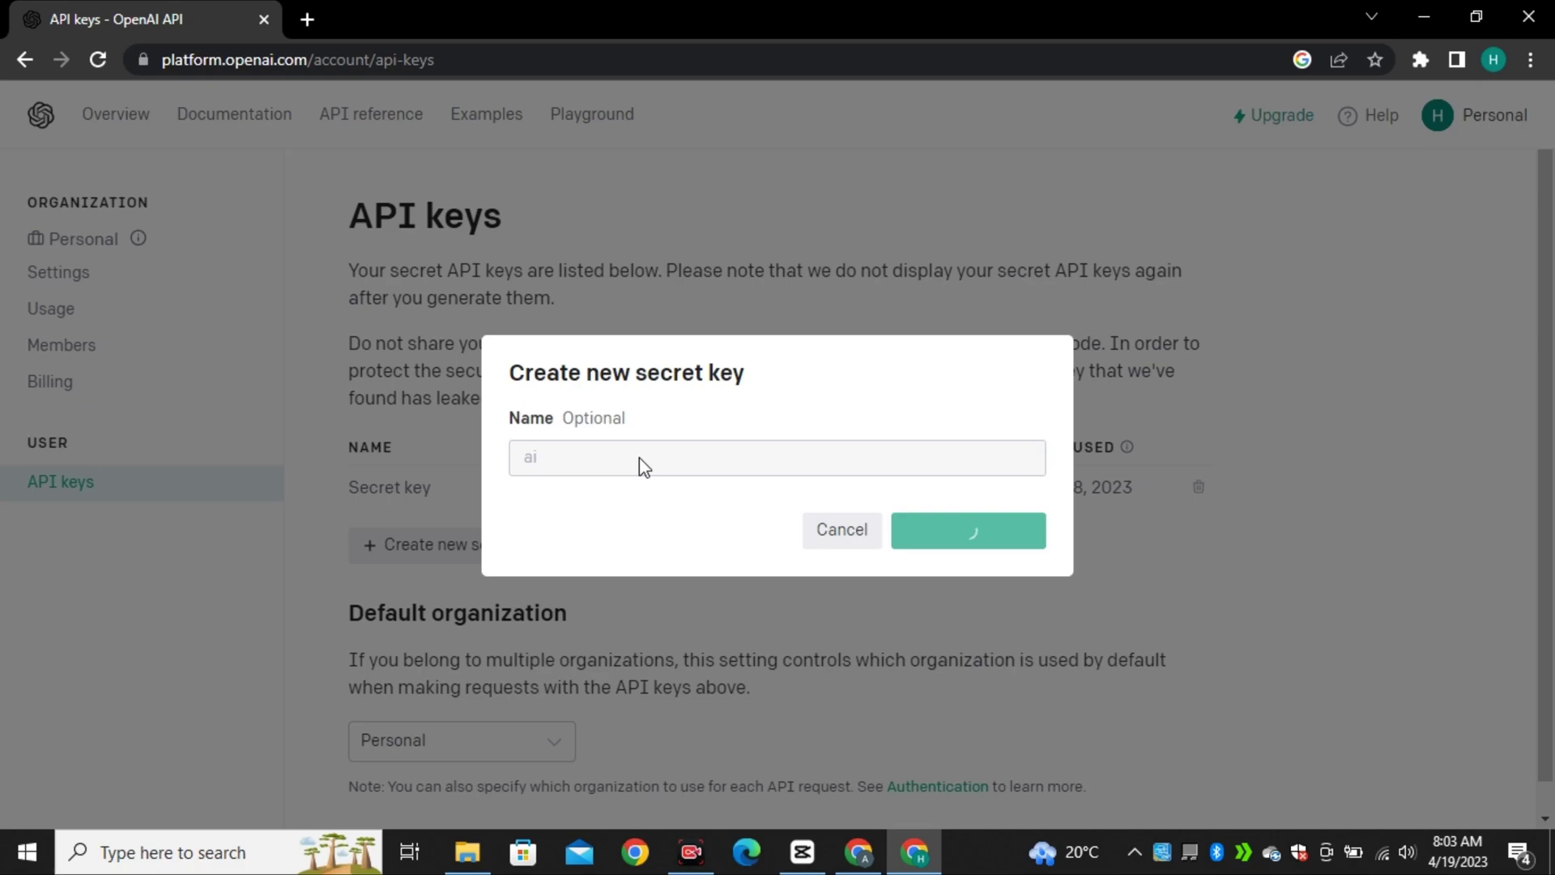
Step: Copy the new secret key, paste it into AgentGPT's Key field, and save
click(1024, 491)
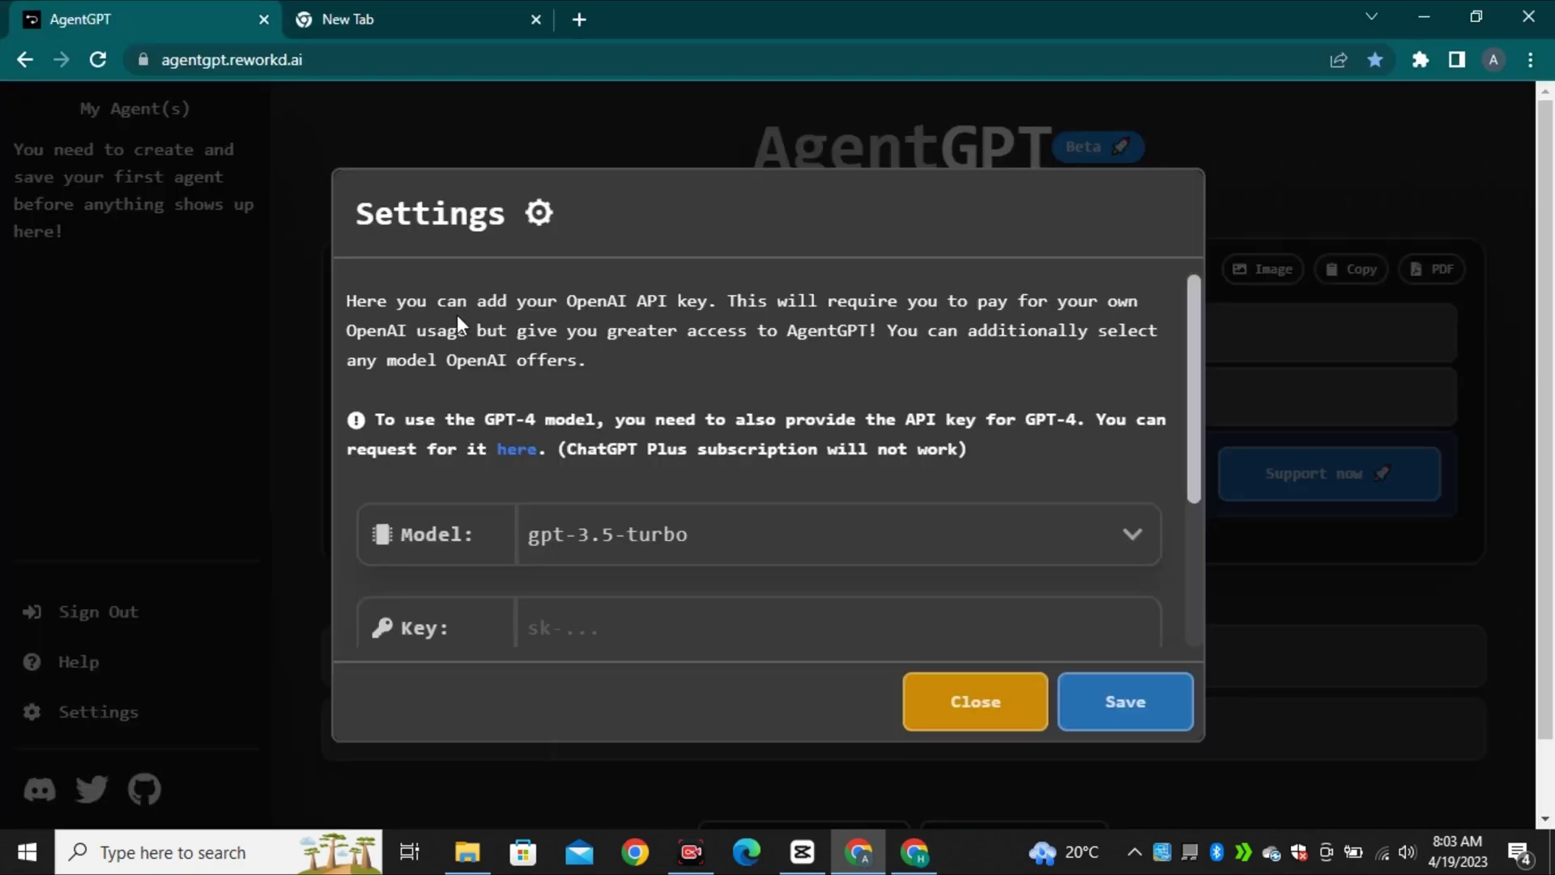
click(603, 628)
key(ctrl+v)
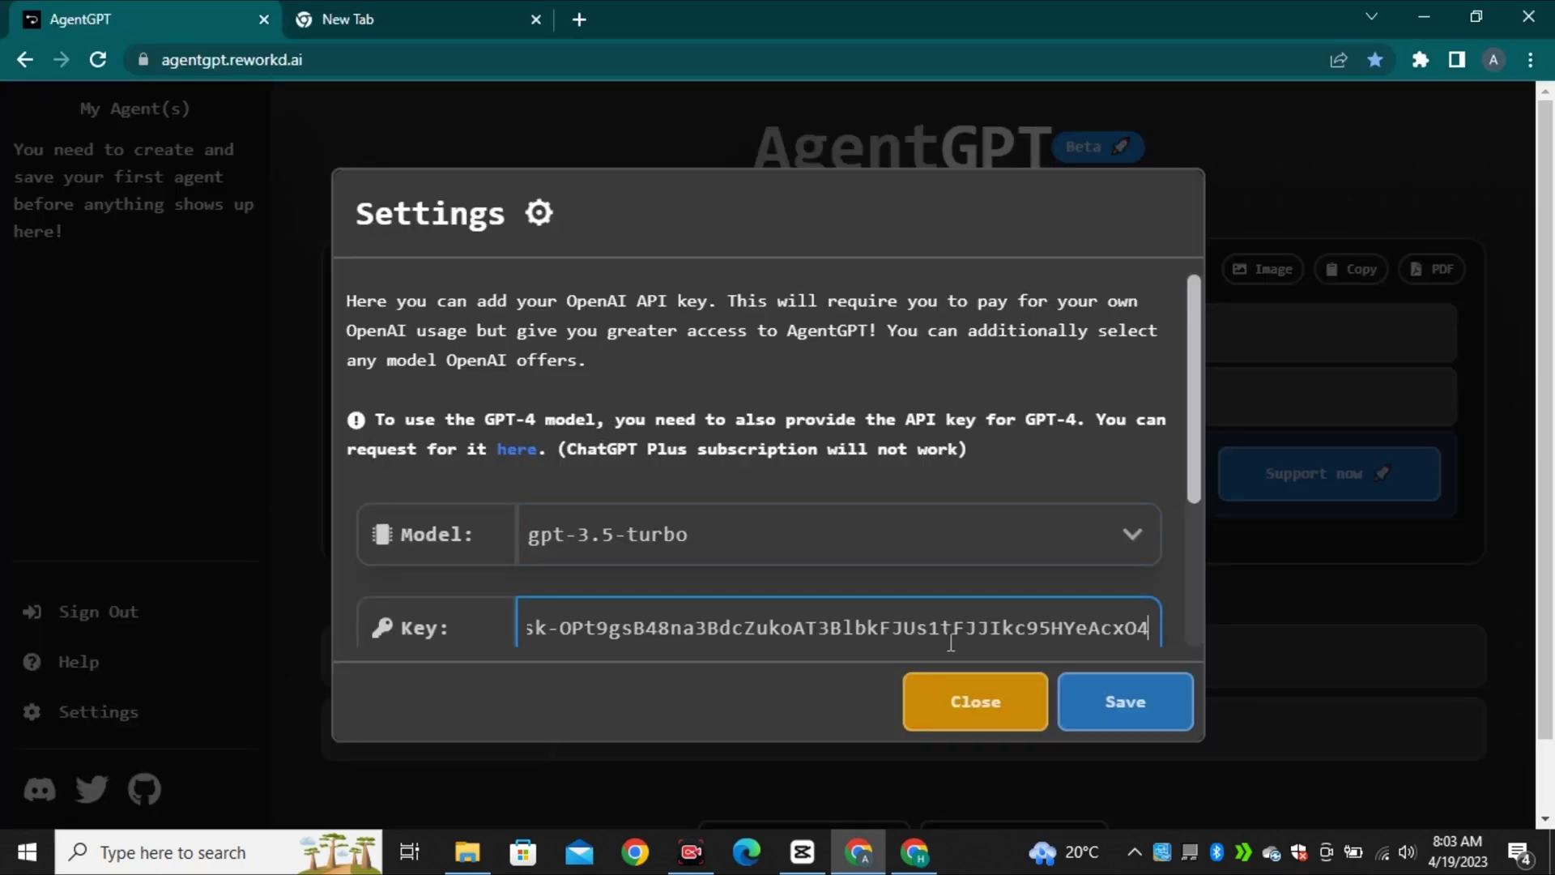
click(1132, 702)
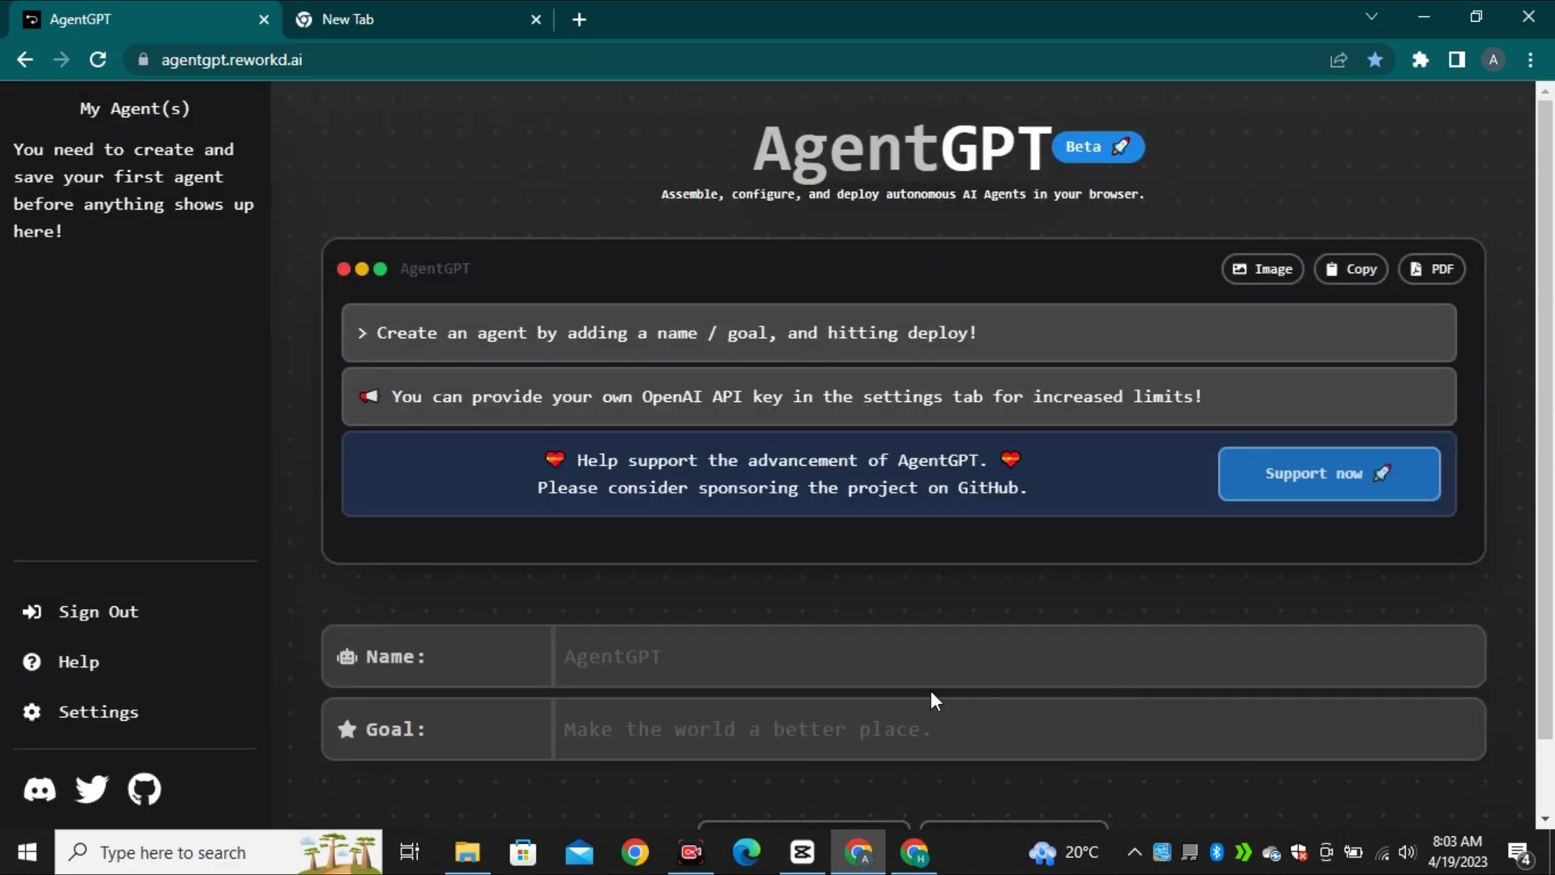
Step: Deploy 'Money AGent' with the goal 'make a million dollars buisness froms cratch'
scroll(765, 719, down, 1)
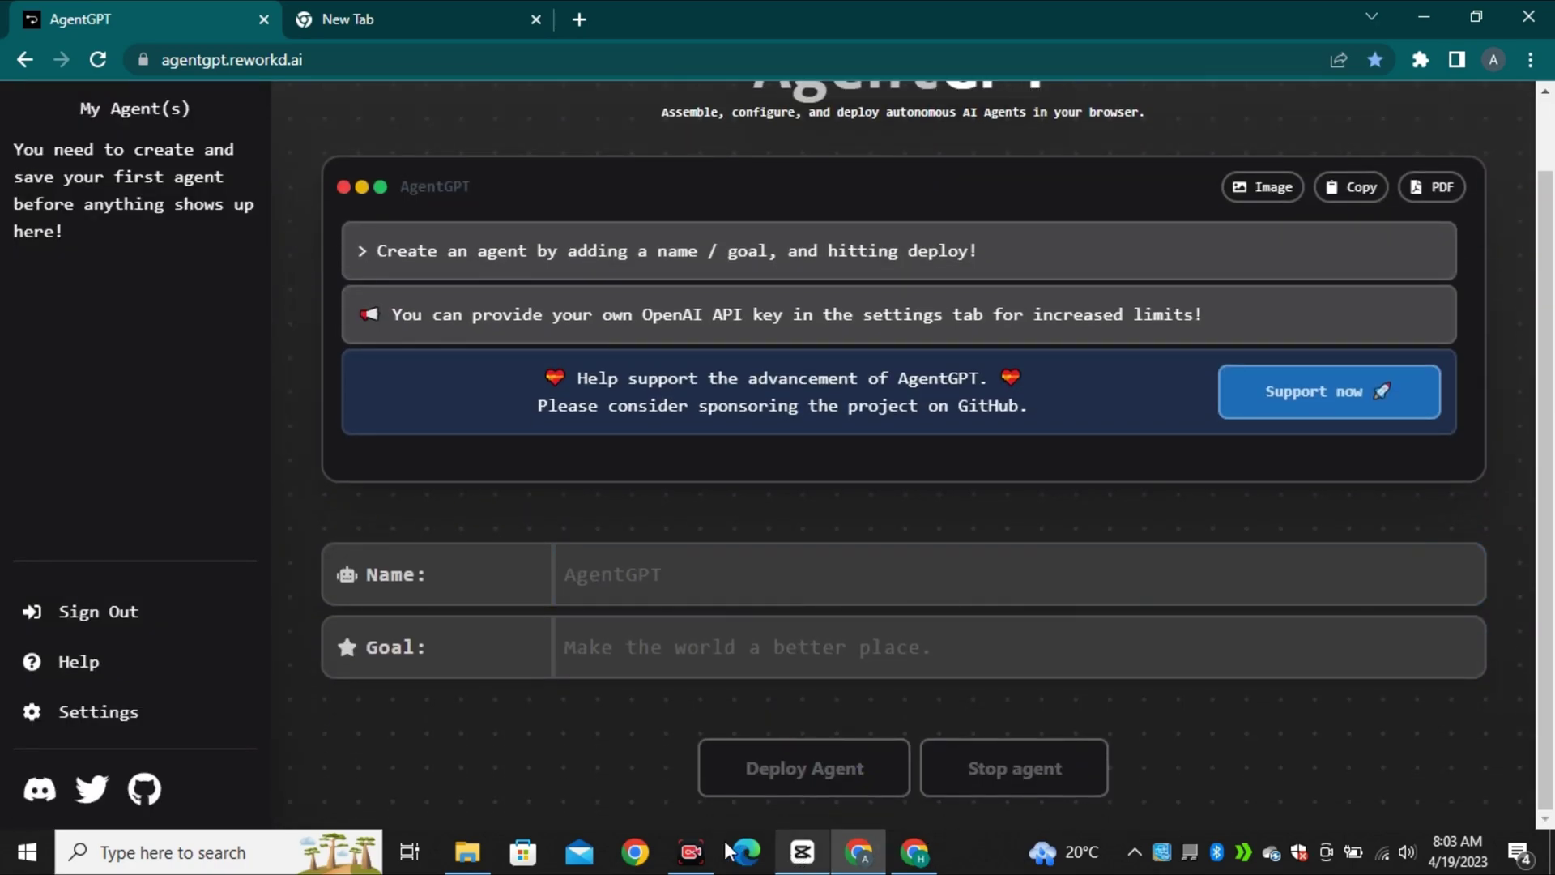
click(786, 574)
text(Money AGent)
click(656, 652)
text(make  a million dollars buisness froms cratch)
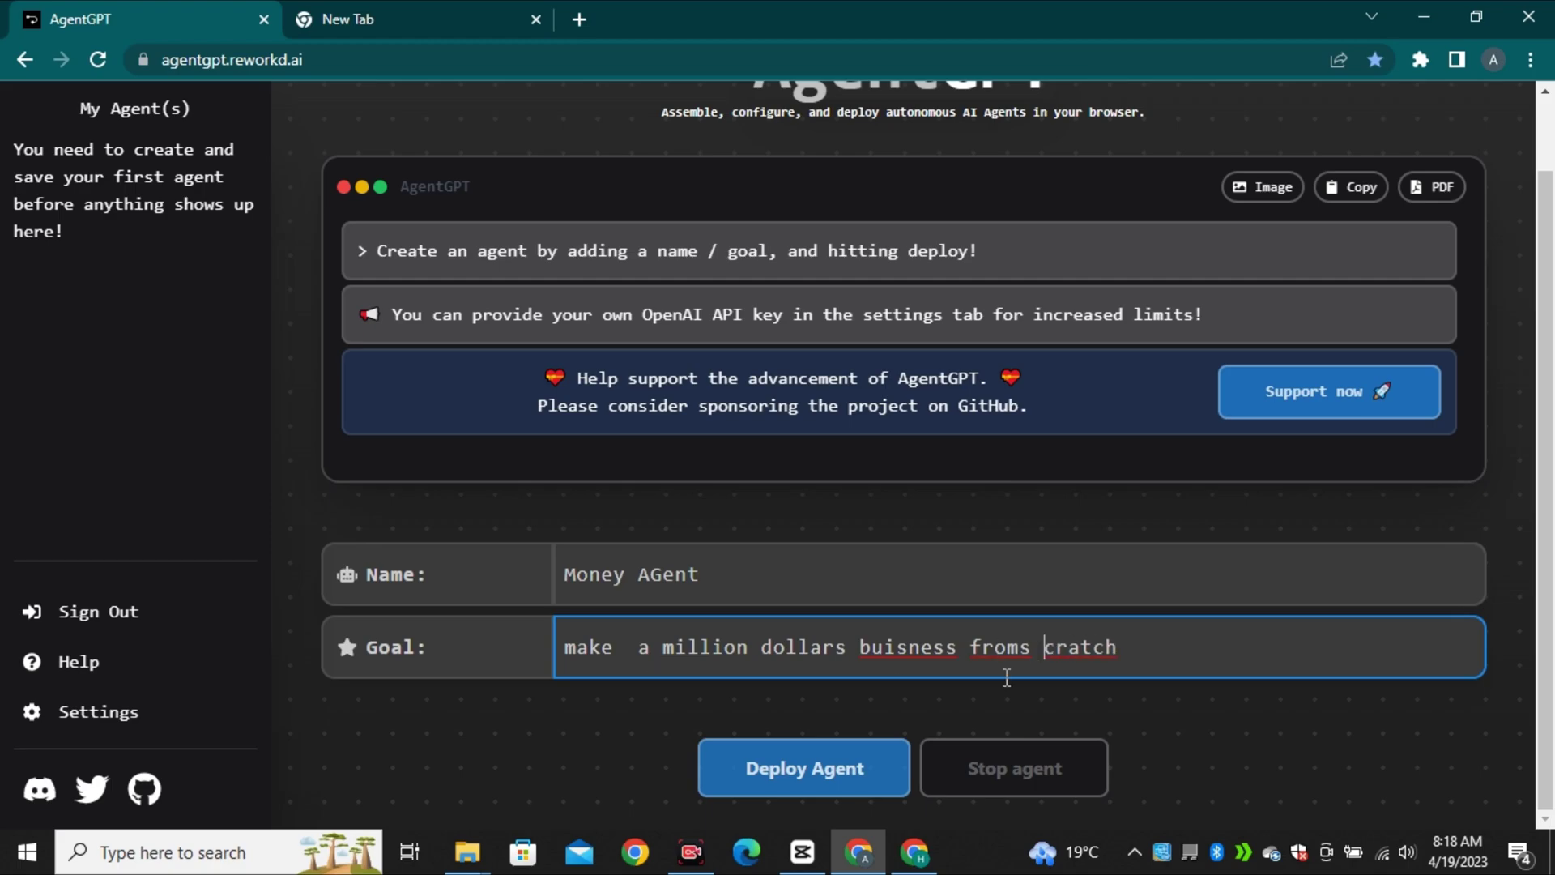
key(Return)
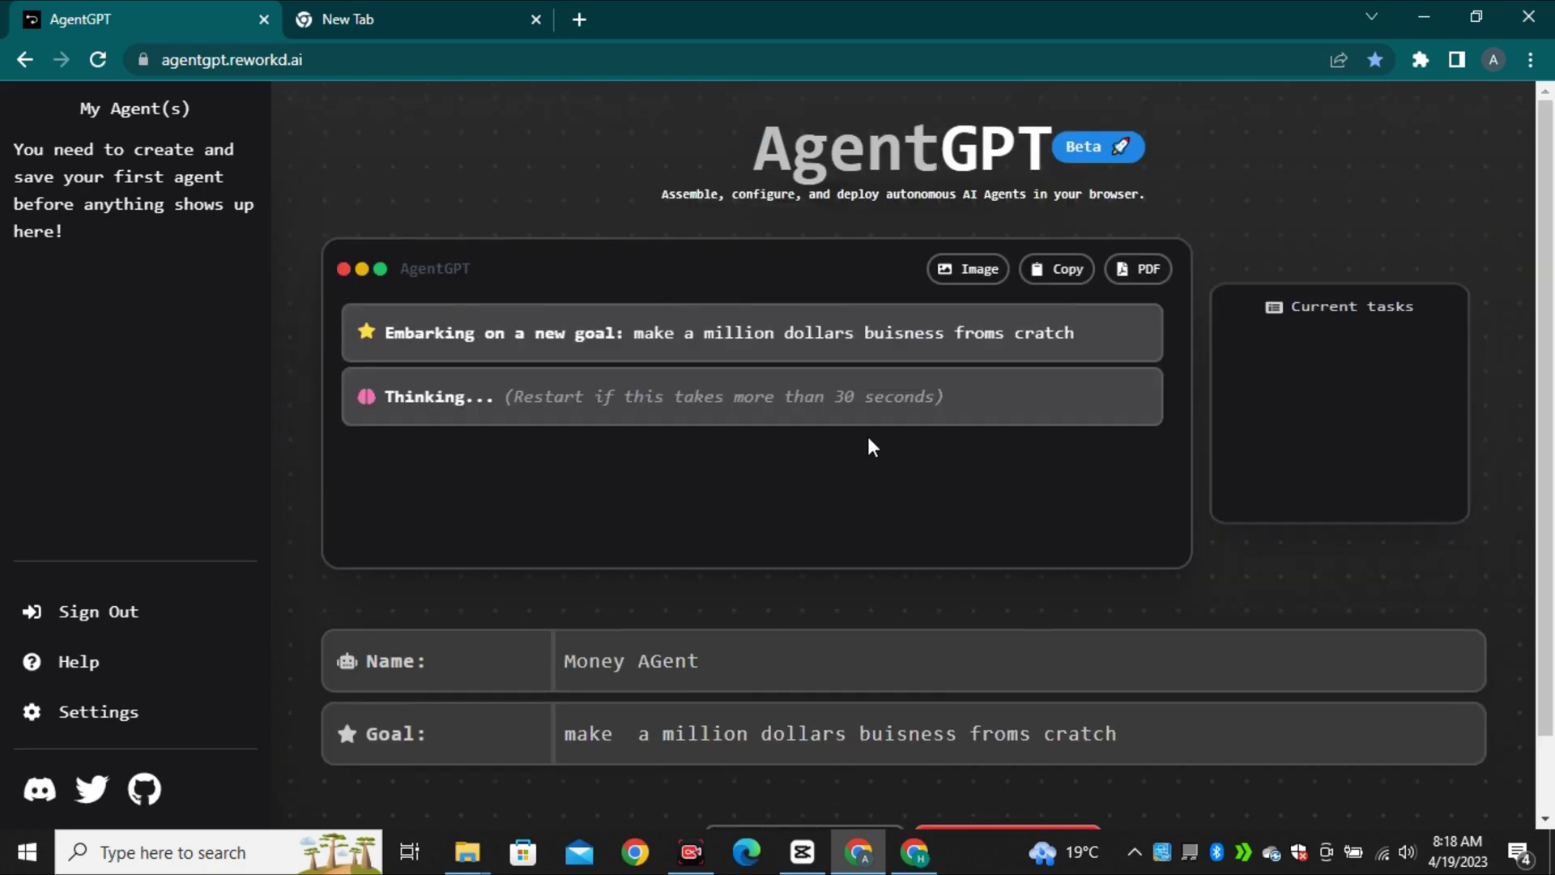
scroll(1413, 423, down, 1)
scroll(597, 445, up, 3)
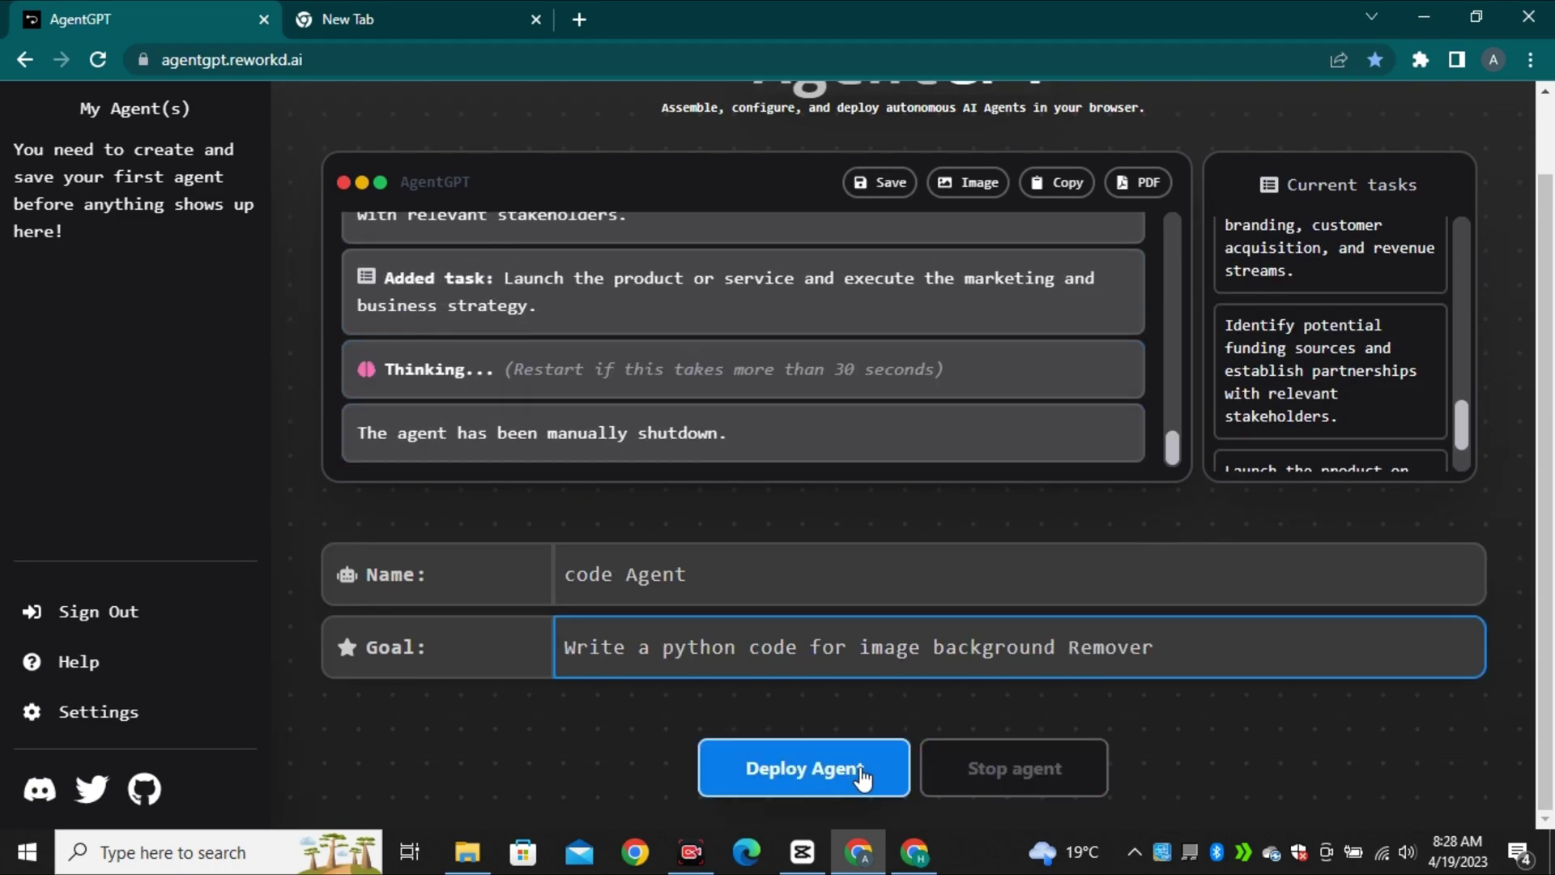
Step: Deploy code Agent for Python background-remover code, then stop it and save it
click(850, 767)
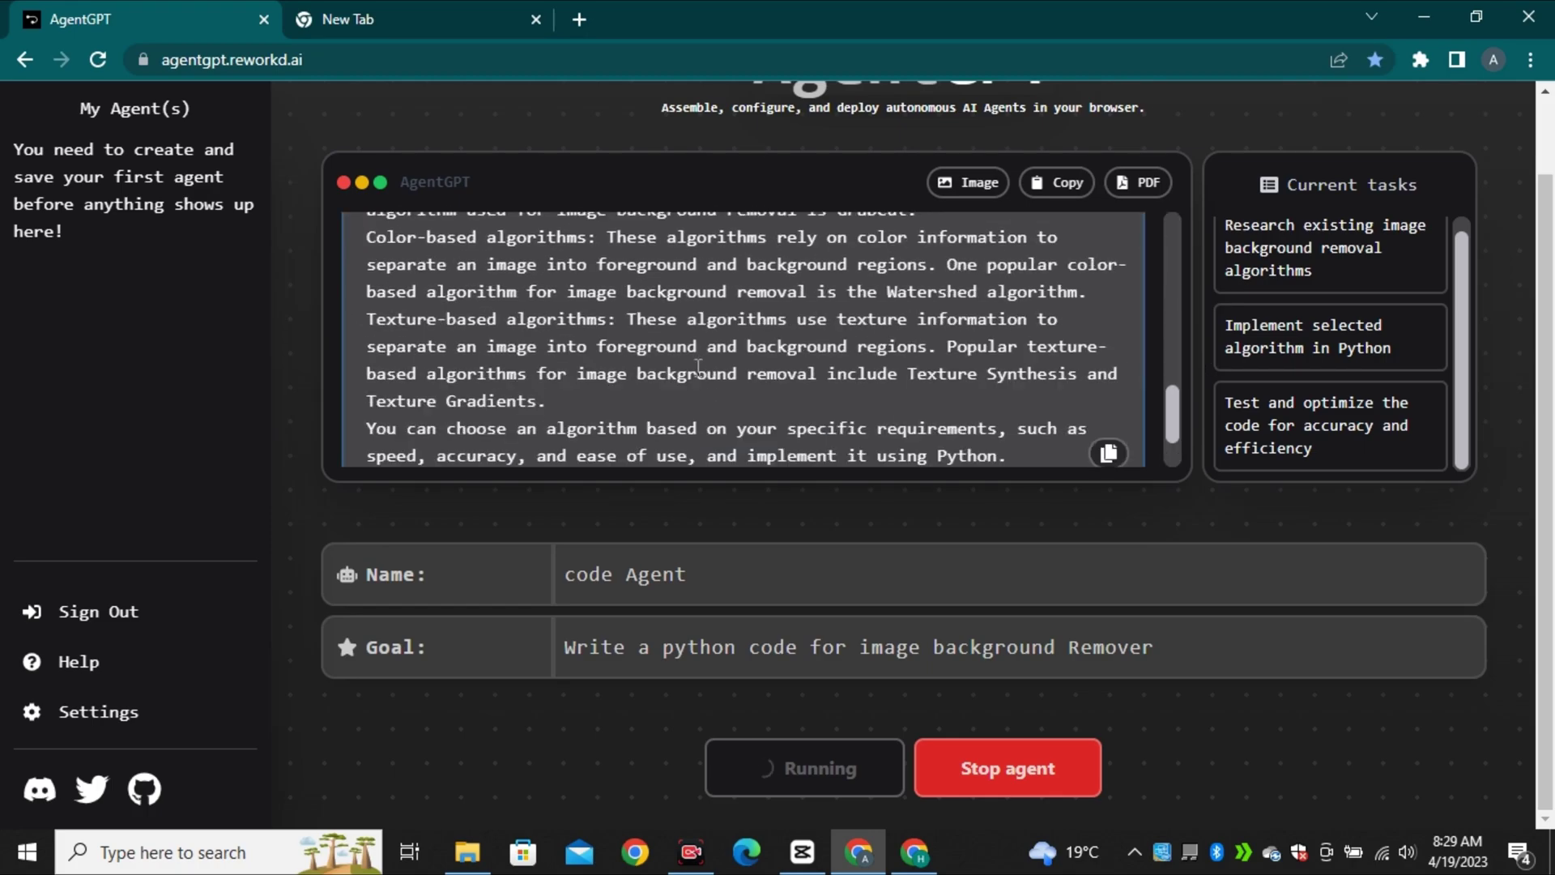
scroll(597, 351, up, 2)
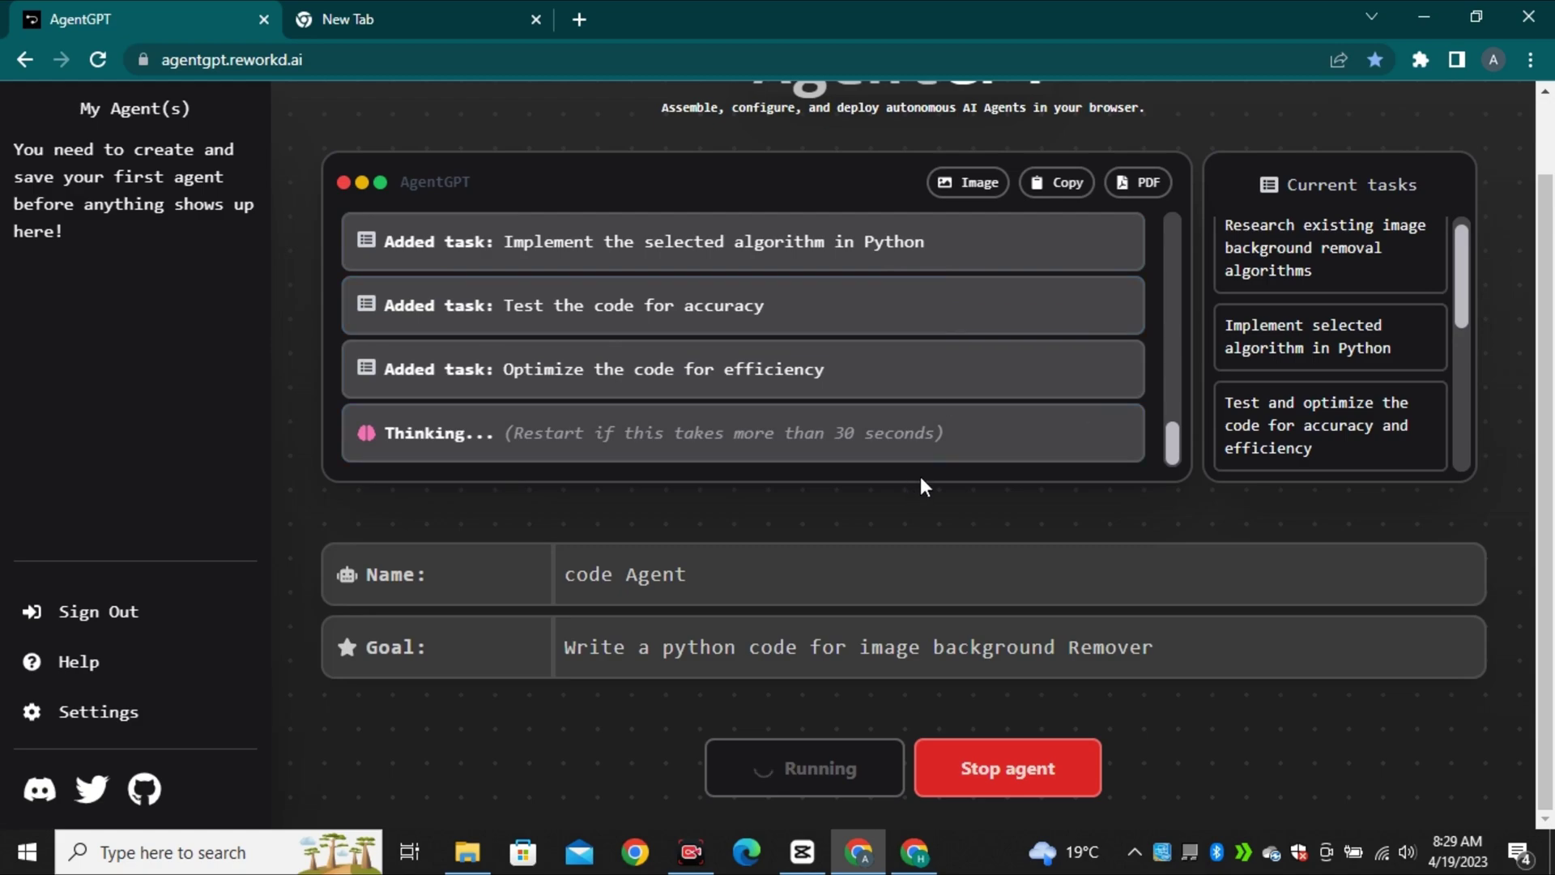
click(984, 775)
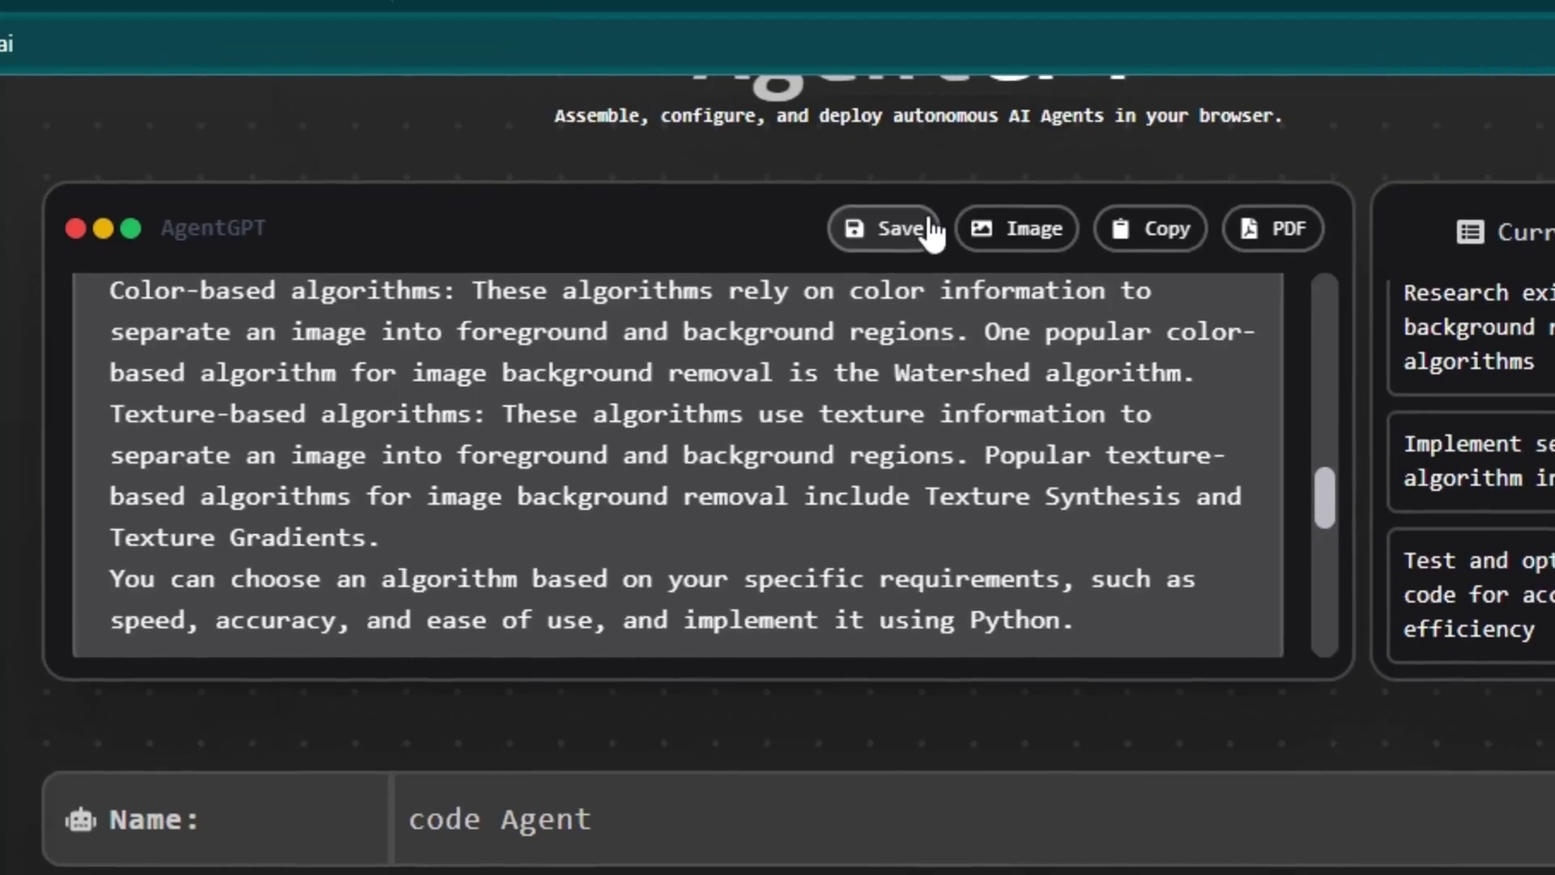
click(884, 185)
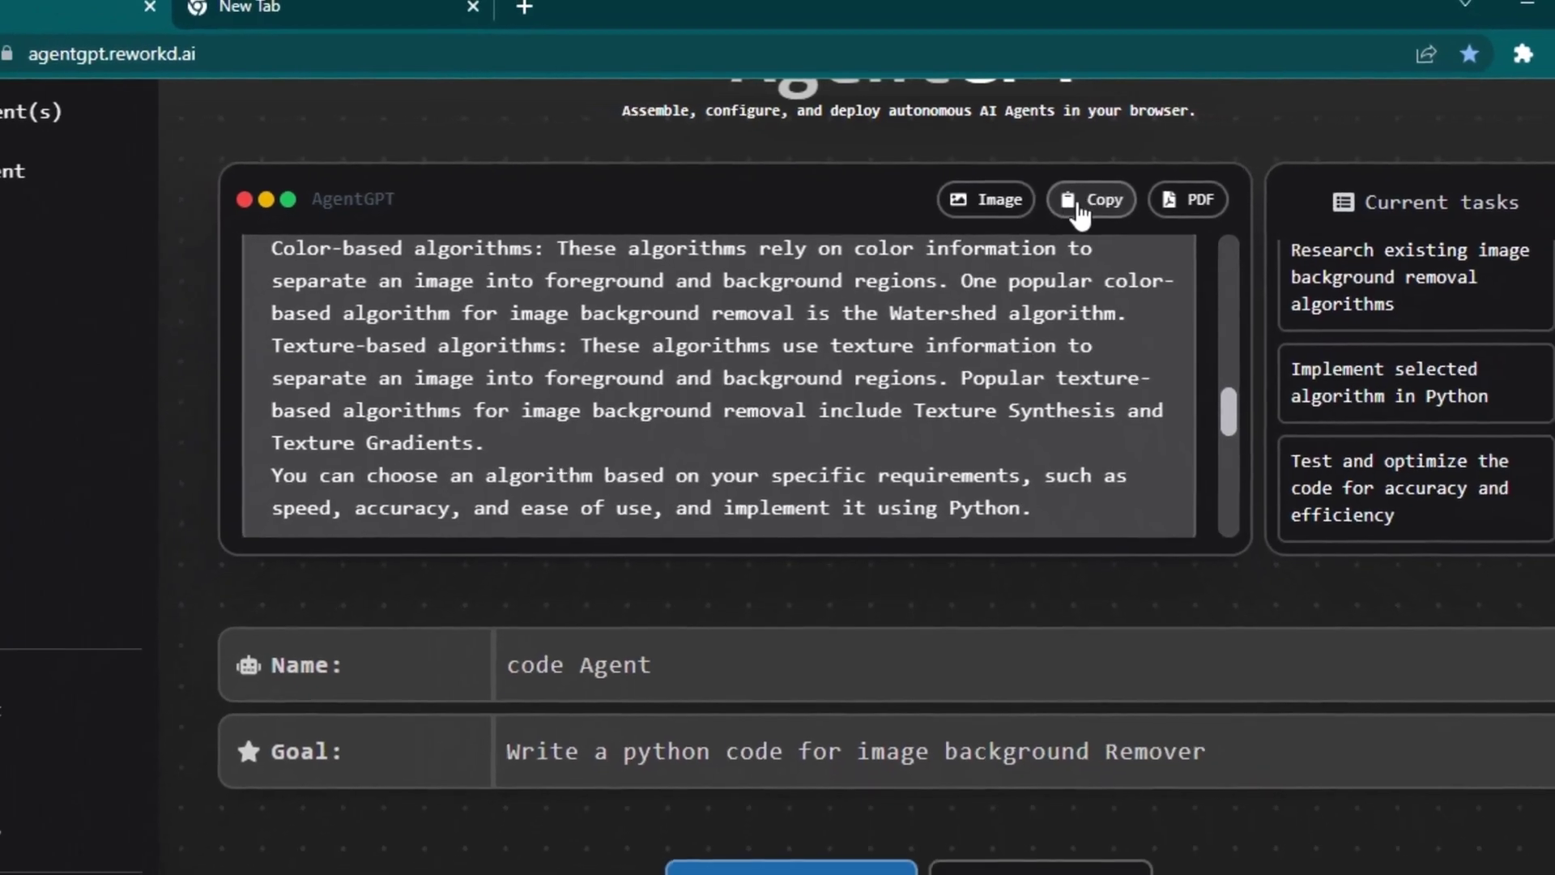
Step: Export the agent log as agent-gpt-output (2).png and read it top to bottom in Photos
click(986, 199)
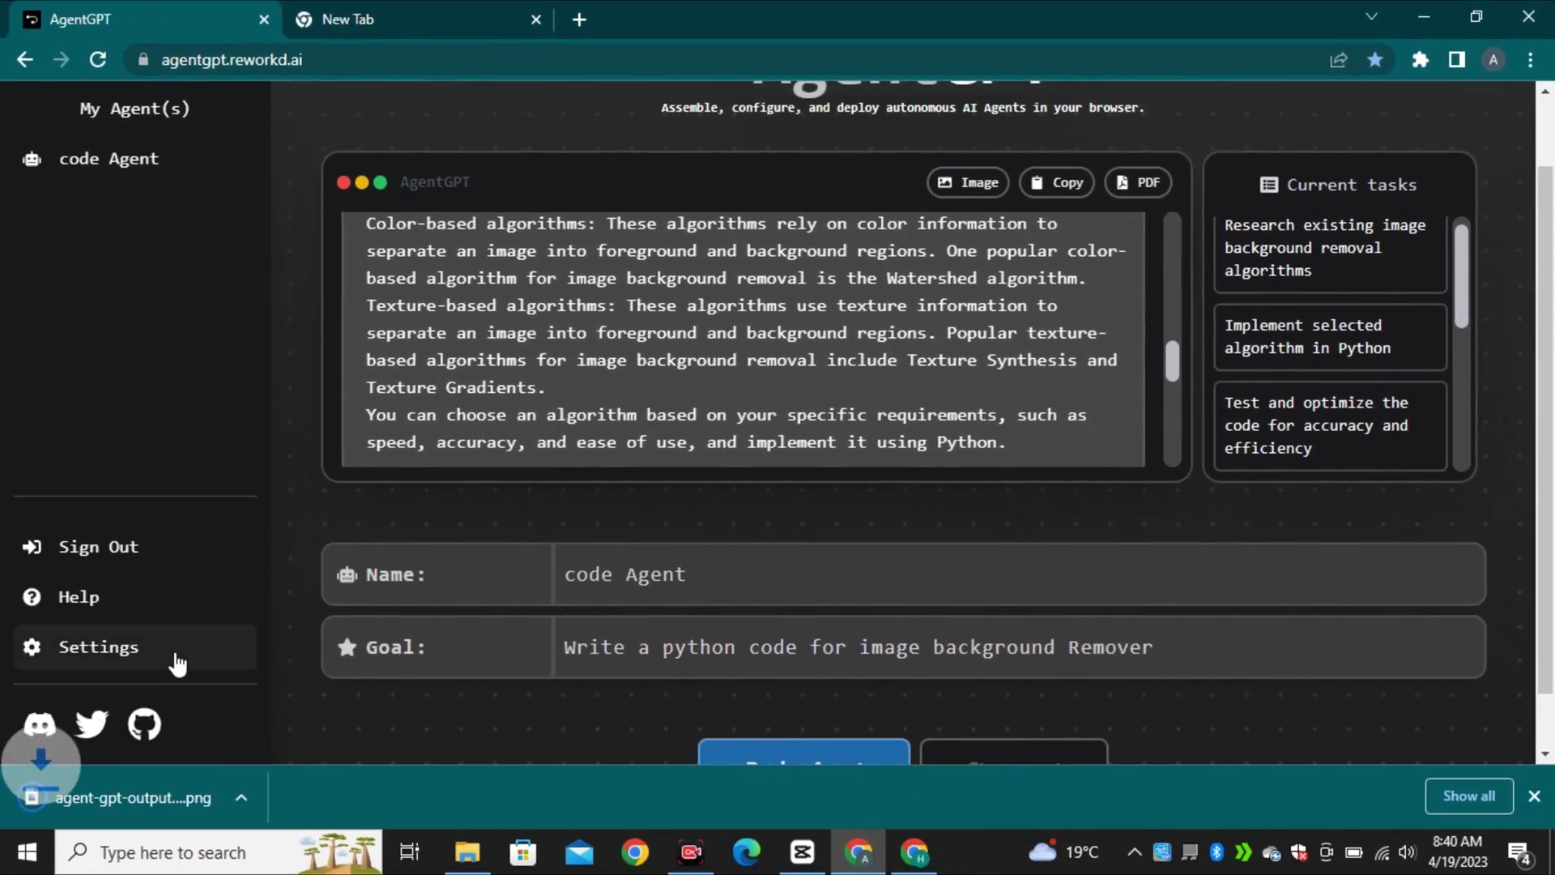
click(129, 798)
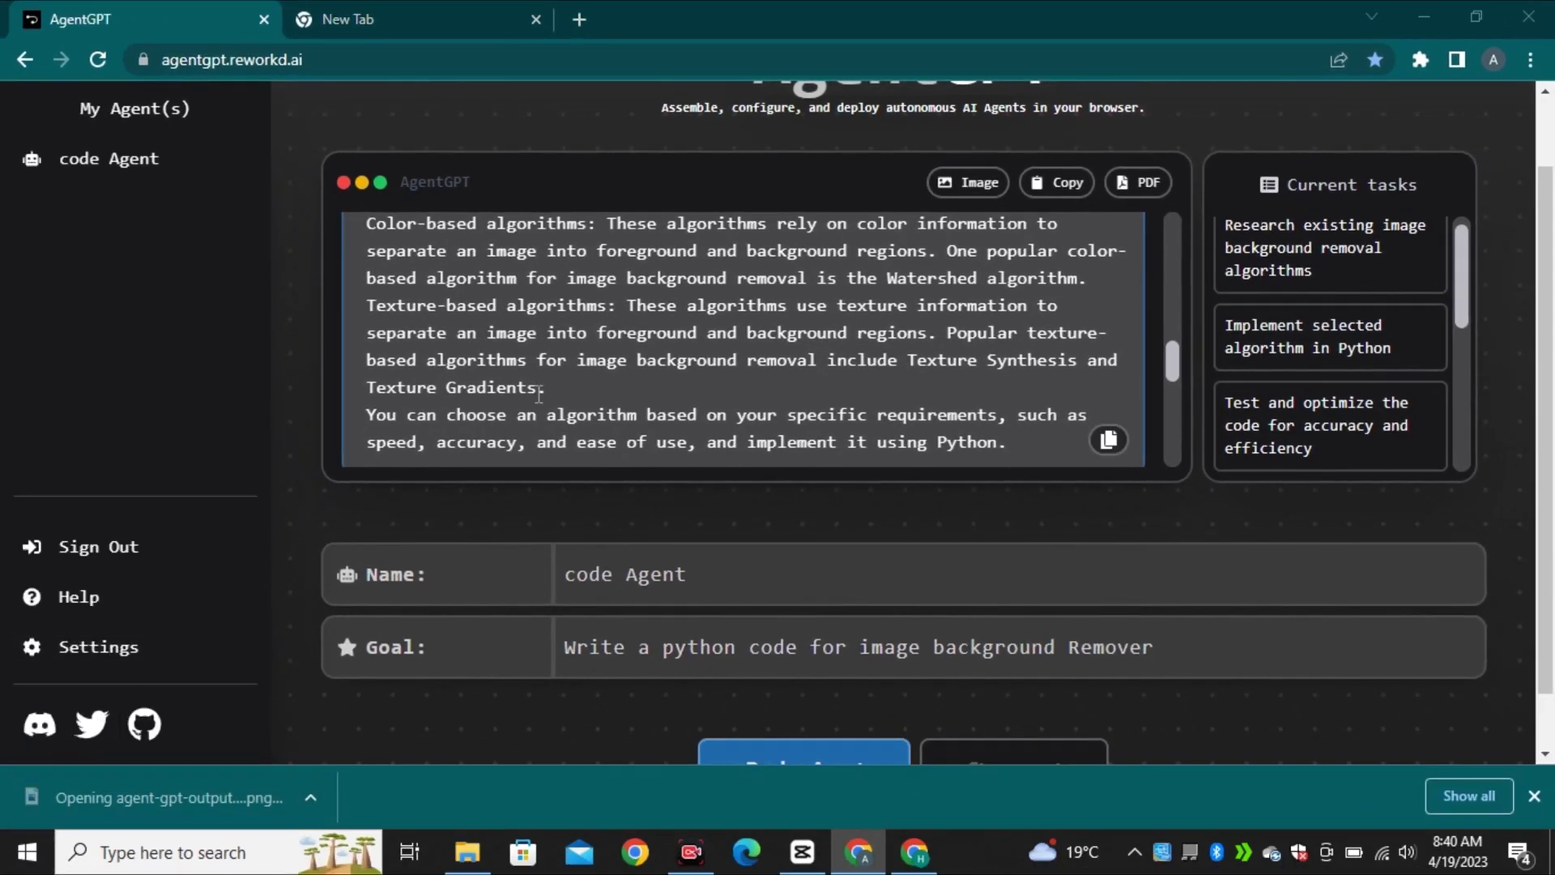
scroll(713, 350, up, 3)
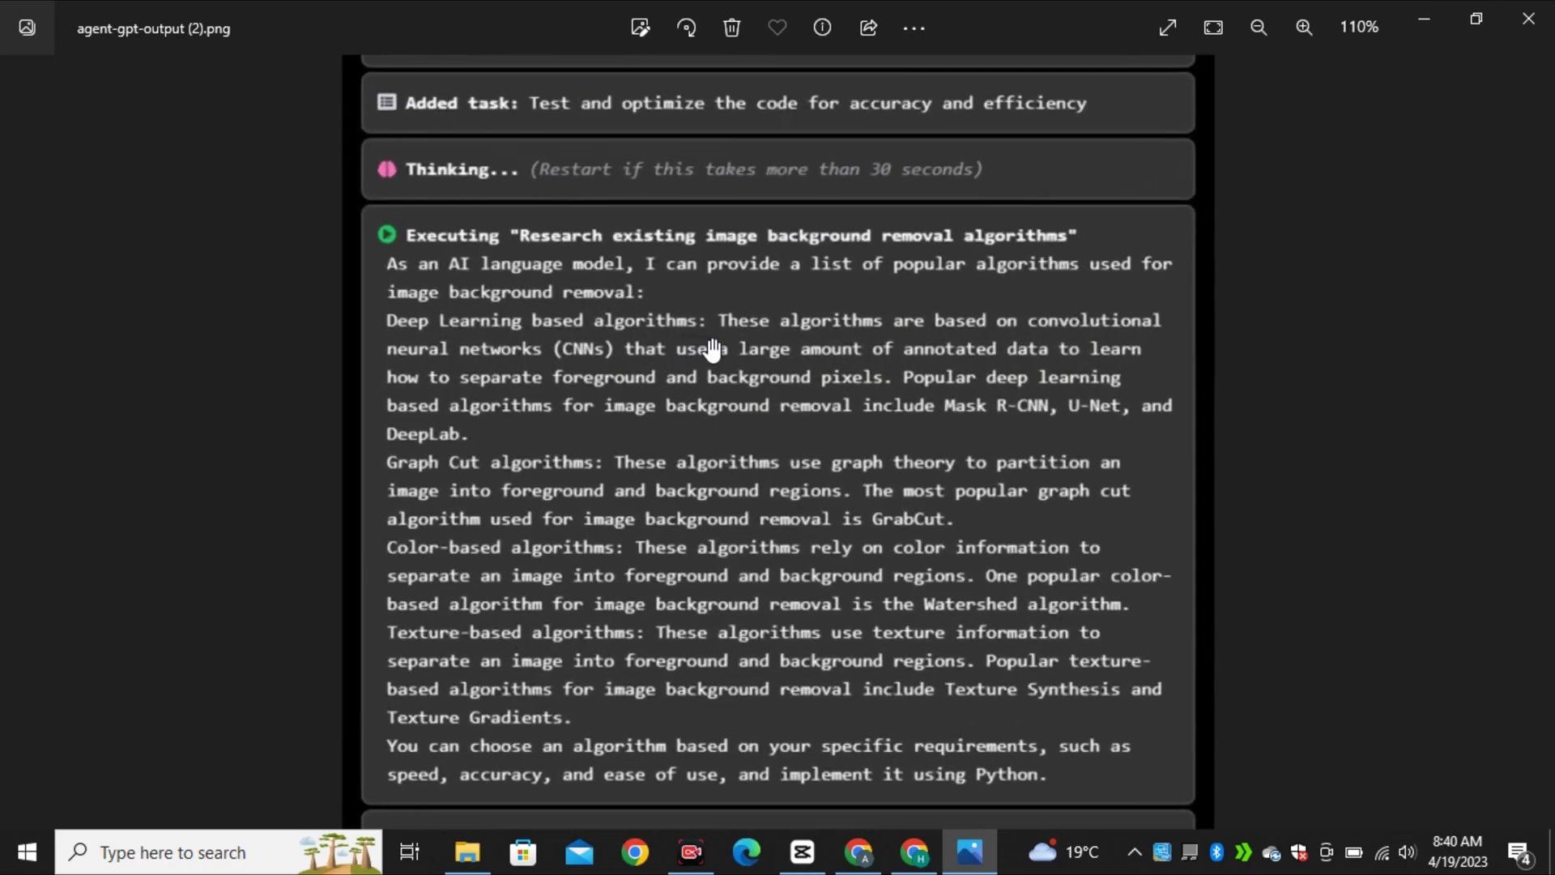
drag(704, 312, 693, 813)
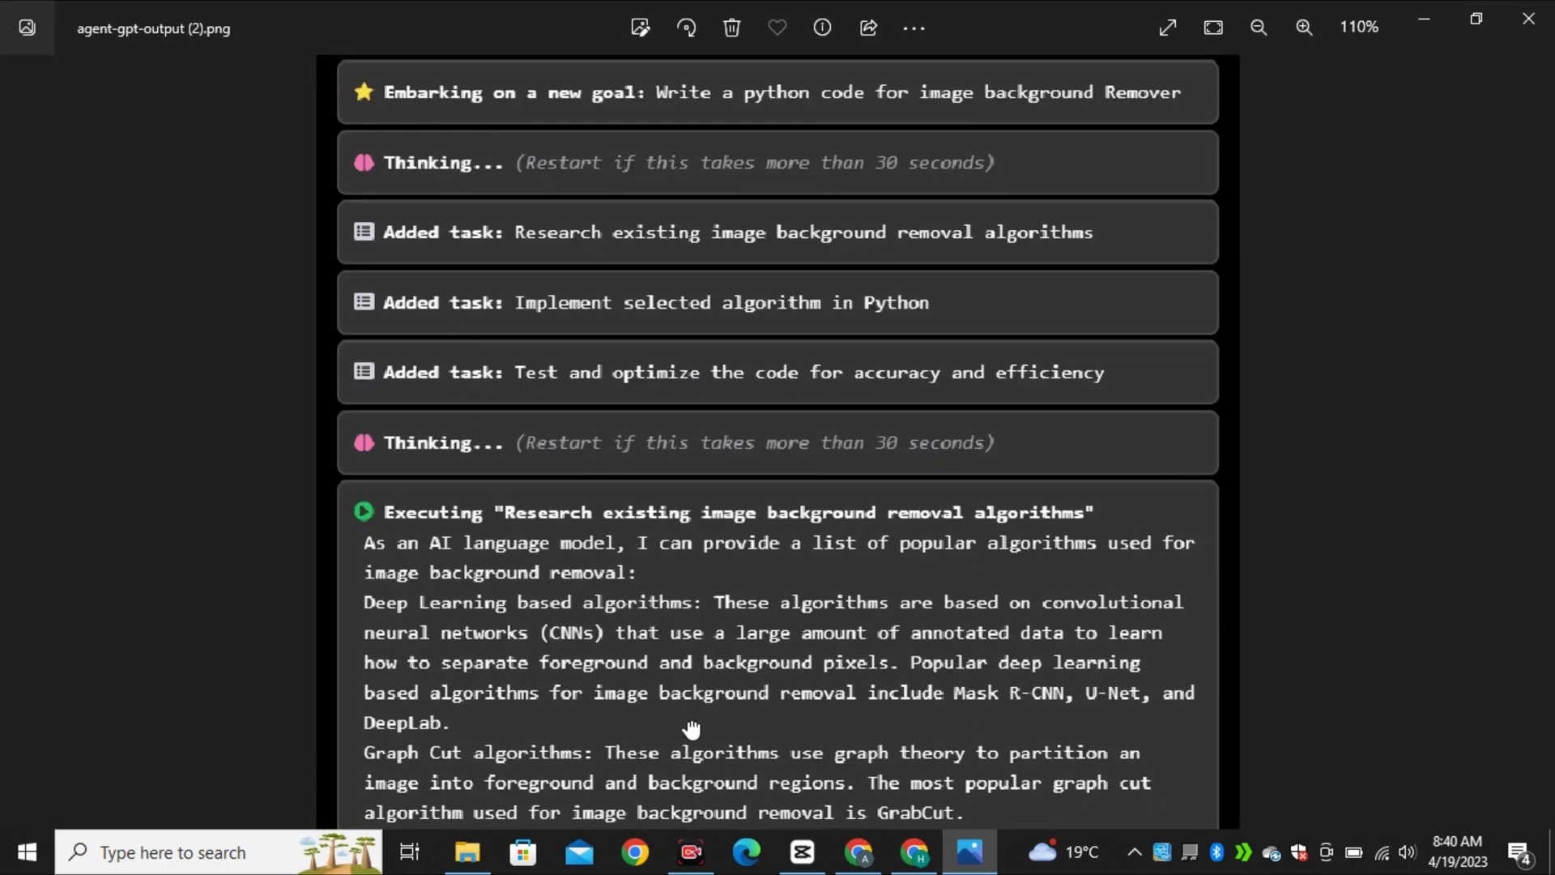
drag(691, 729, 770, 216)
drag(873, 631, 873, 342)
scroll(726, 461, up, 10)
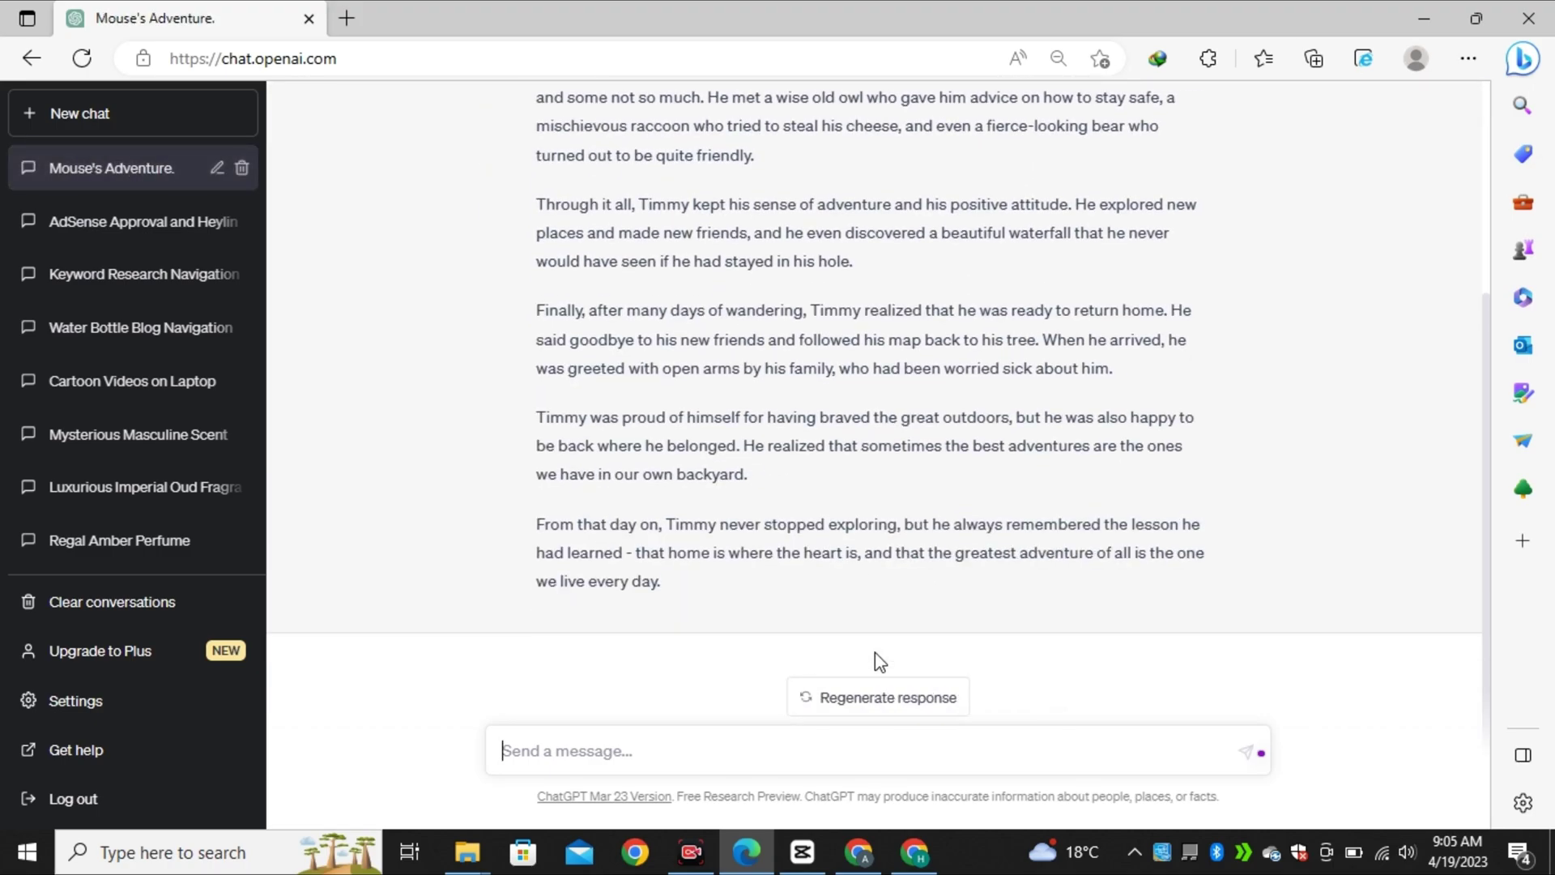
Step: Regenerate ChatGPT's answer in the Mouse's Adventure story chat
click(883, 698)
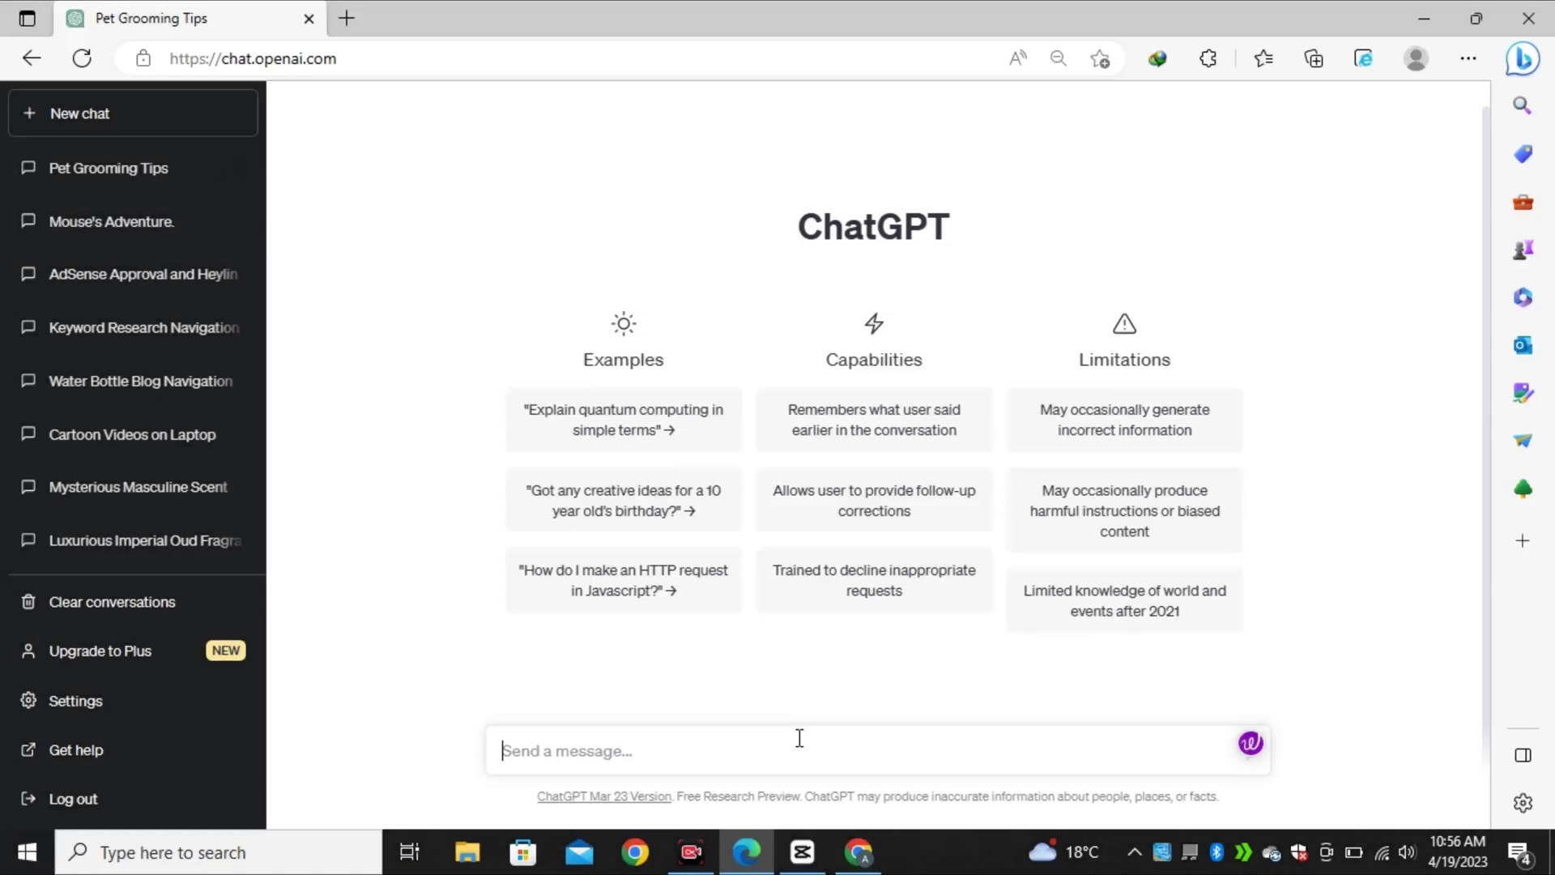
Step: Start typing 'write a blog post about pets grooming with h2 headings' as the message
text(wr)
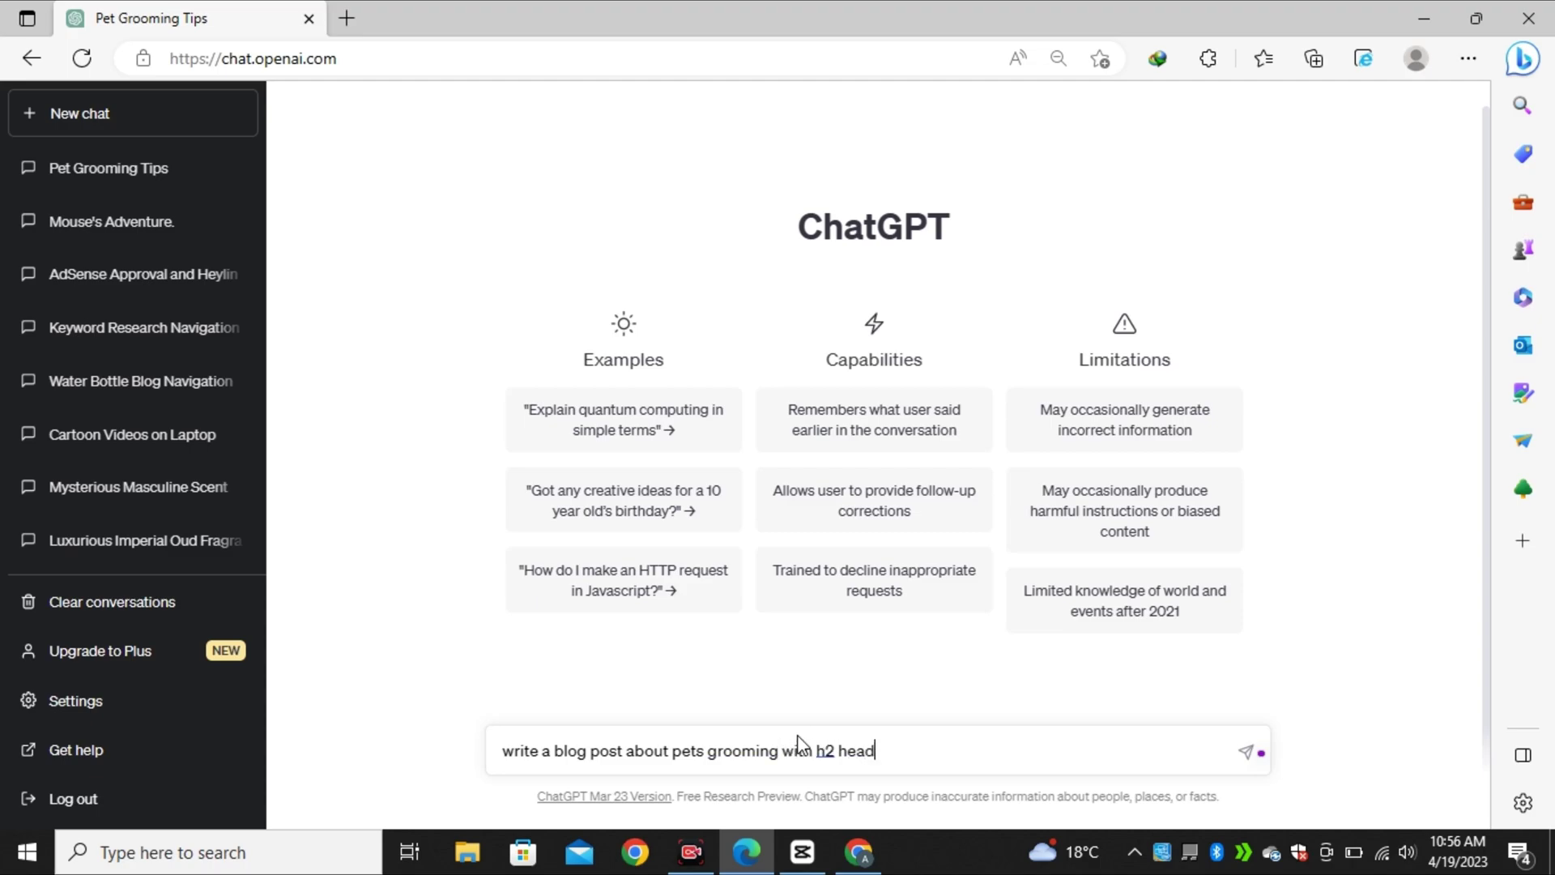
Step: Complete the pet grooming blog post prompt and submit it to ChatGPT
text(s)
key(Return)
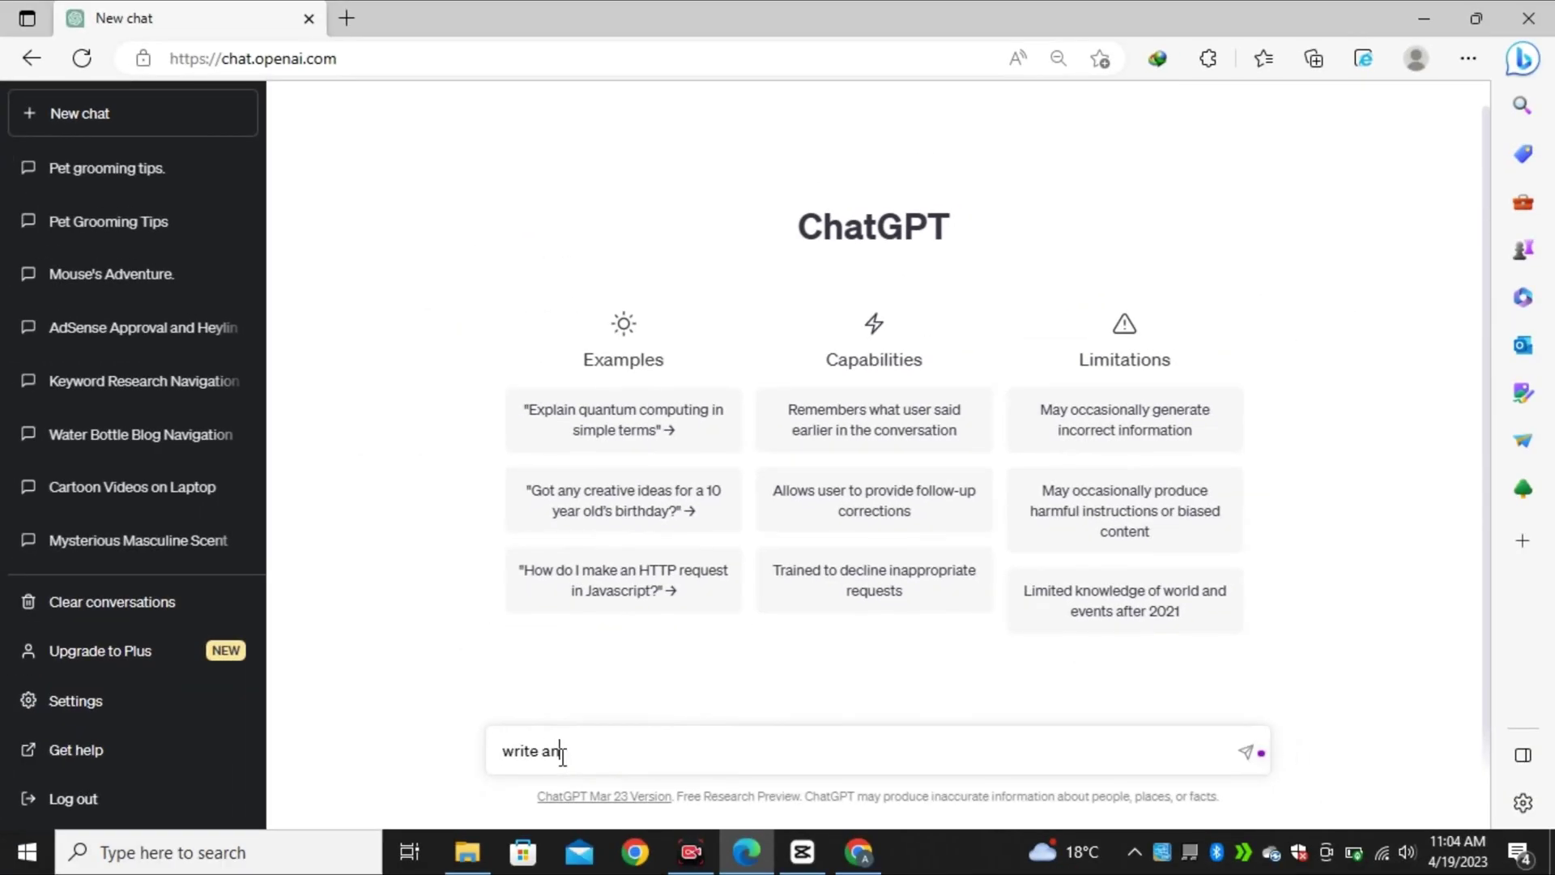
Step: Ask ChatGPT to 'write an email toget backlinks for website' in a new chat
text(email toget backlinks for)
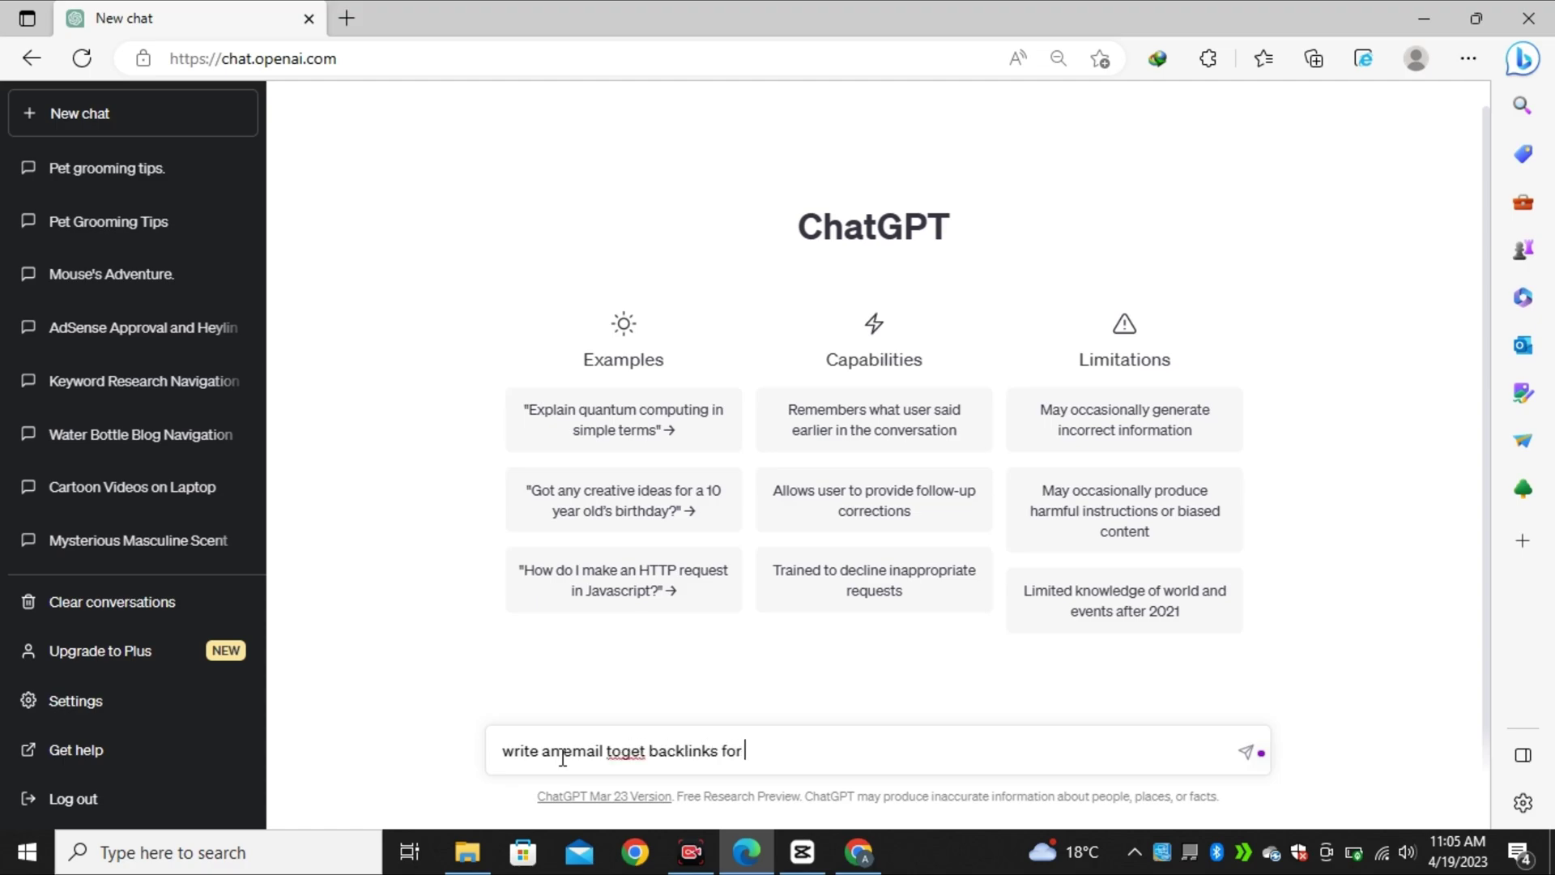
text( website)
key(Return)
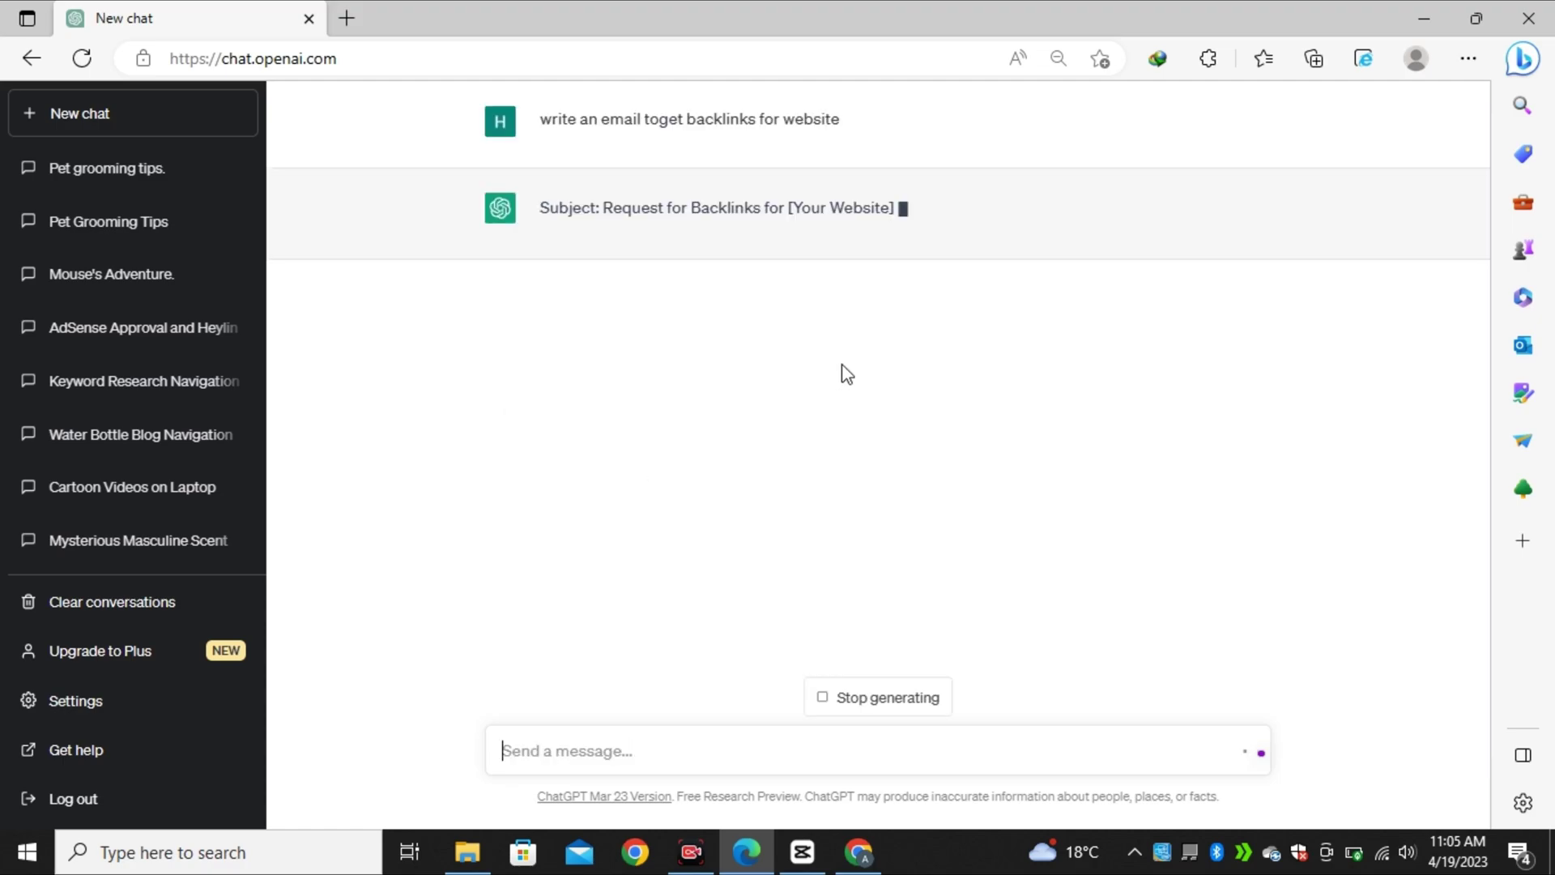